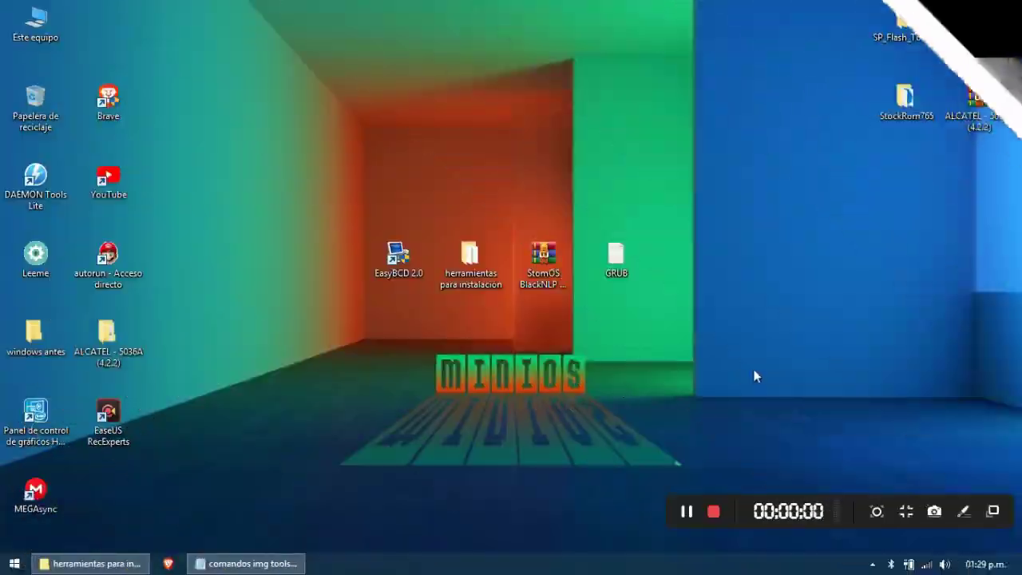
drag(963, 378, 826, 353)
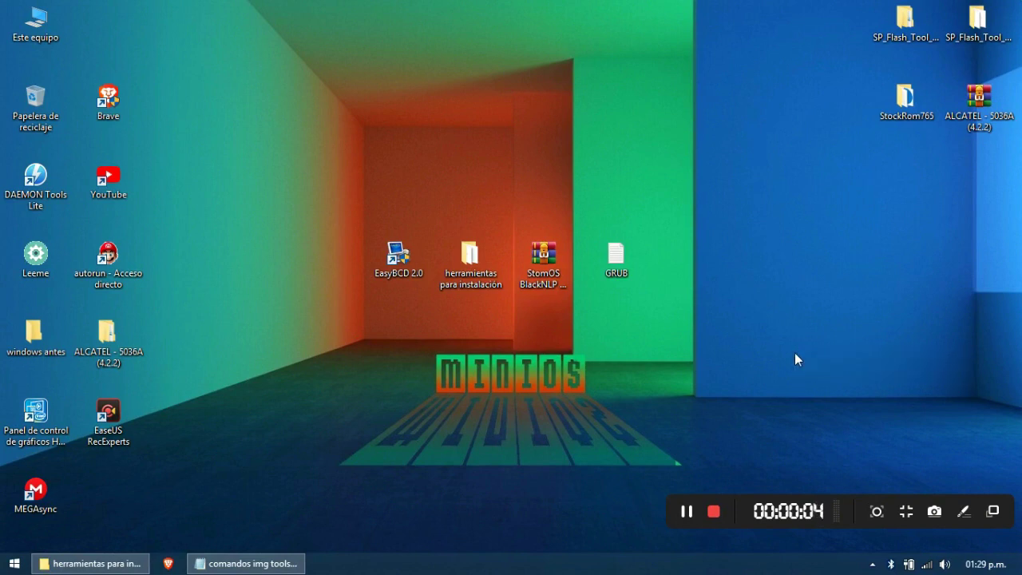
drag(860, 387, 744, 366)
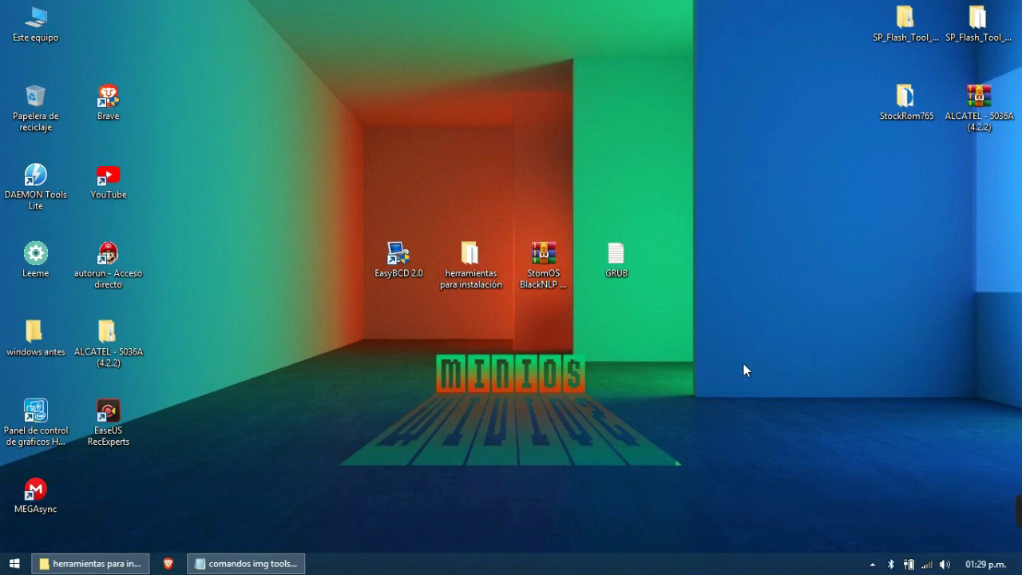
mouse_move(851, 403)
mouse_down()
mouse_move(358, 148)
mouse_move(857, 410)
mouse_up()
click(857, 410)
Step: Extract the StomOS BlackNLP & Xerife Tech archive into its own folder and move that folder to an empty area of the desktop
click(546, 268)
right_click(546, 268)
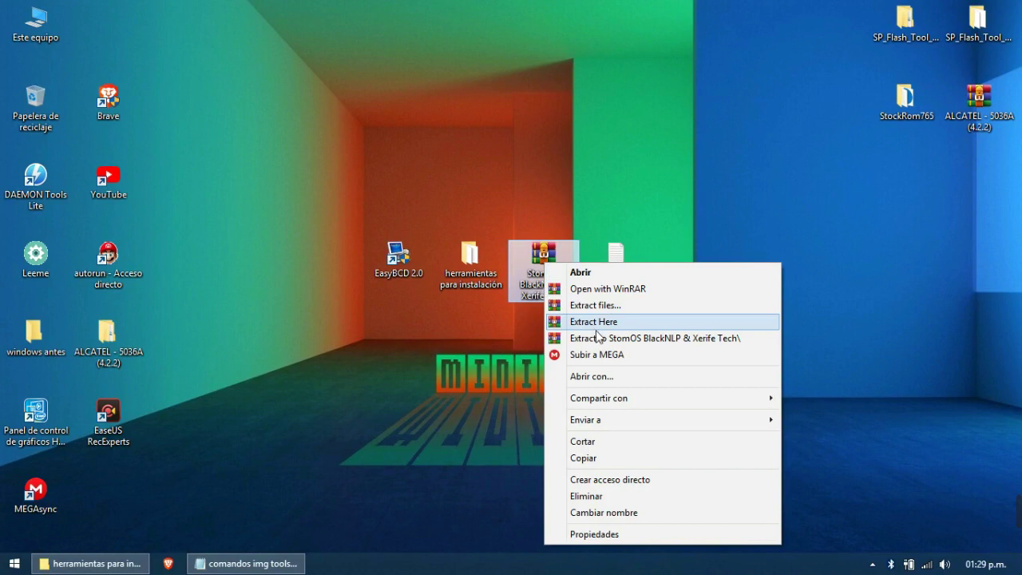
click(596, 338)
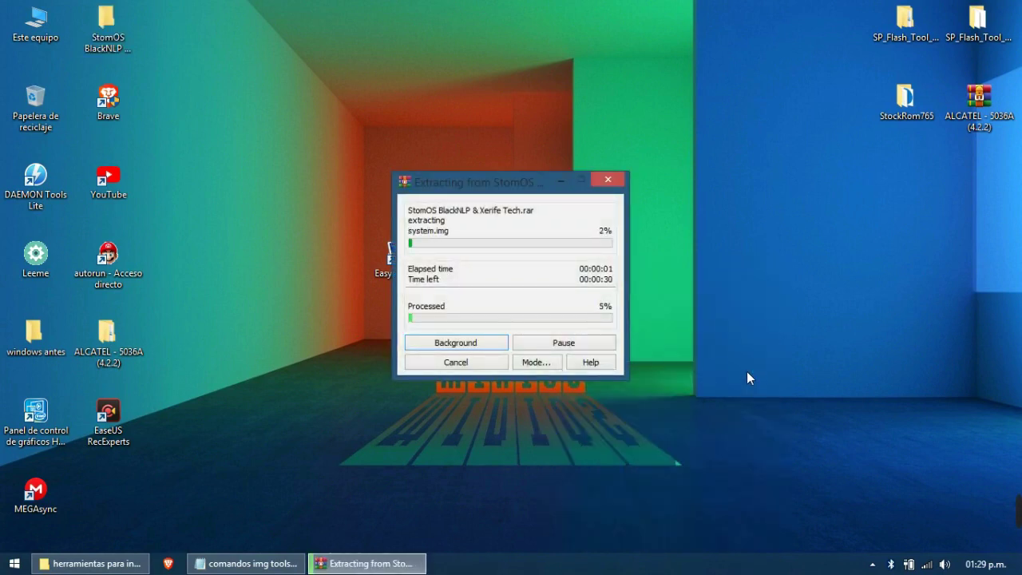
drag(122, 50, 886, 308)
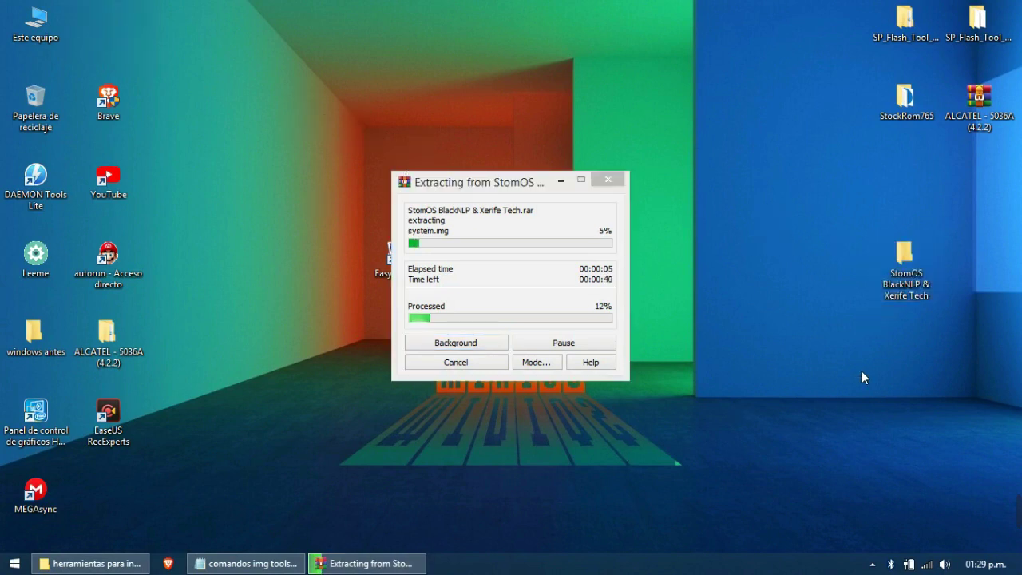
drag(417, 188, 463, 18)
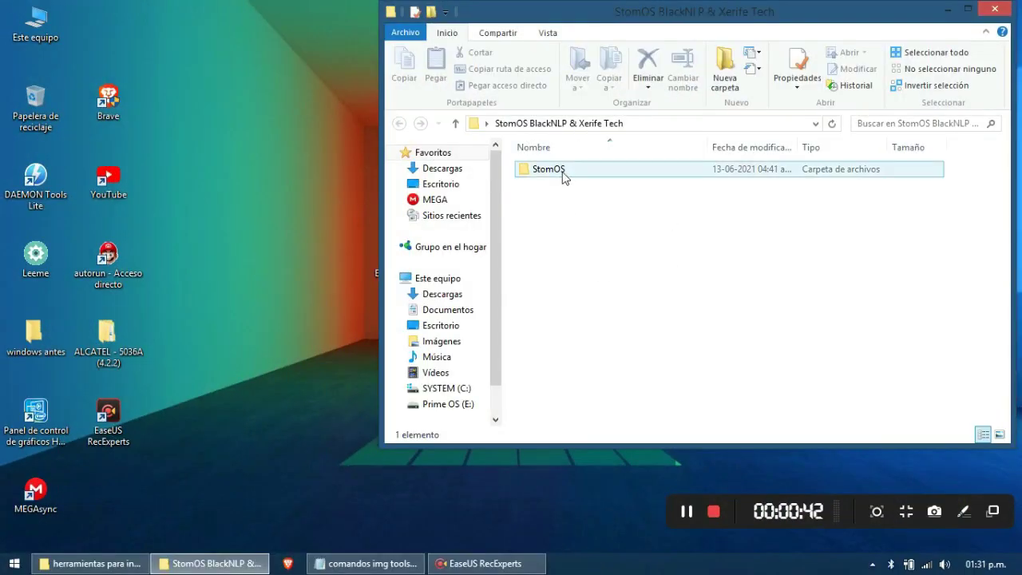
Step: Move the StomOS folder from the extracted StomOS BlackNLP & Xerife Tech folder to the root of the Prime OS (E:) drive
double_click(551, 169)
key(BackSpace)
click(561, 170)
right_click(556, 172)
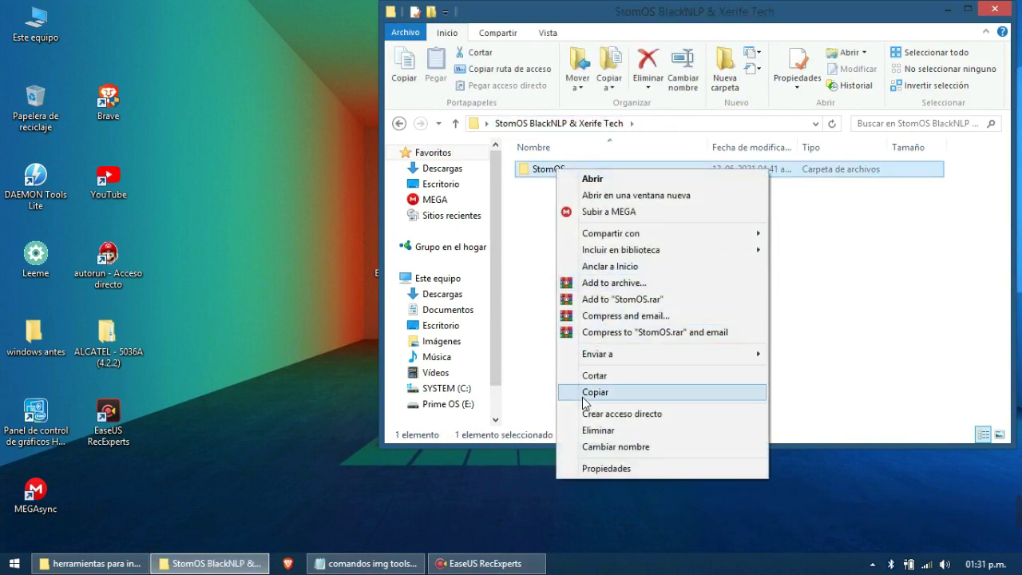
click(583, 396)
right_click(554, 176)
click(586, 381)
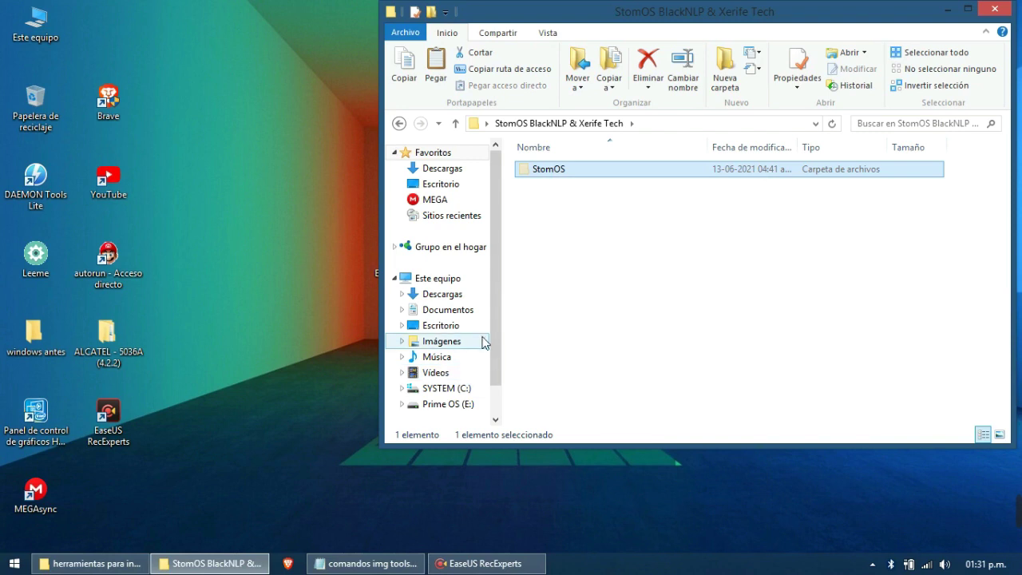
click(431, 404)
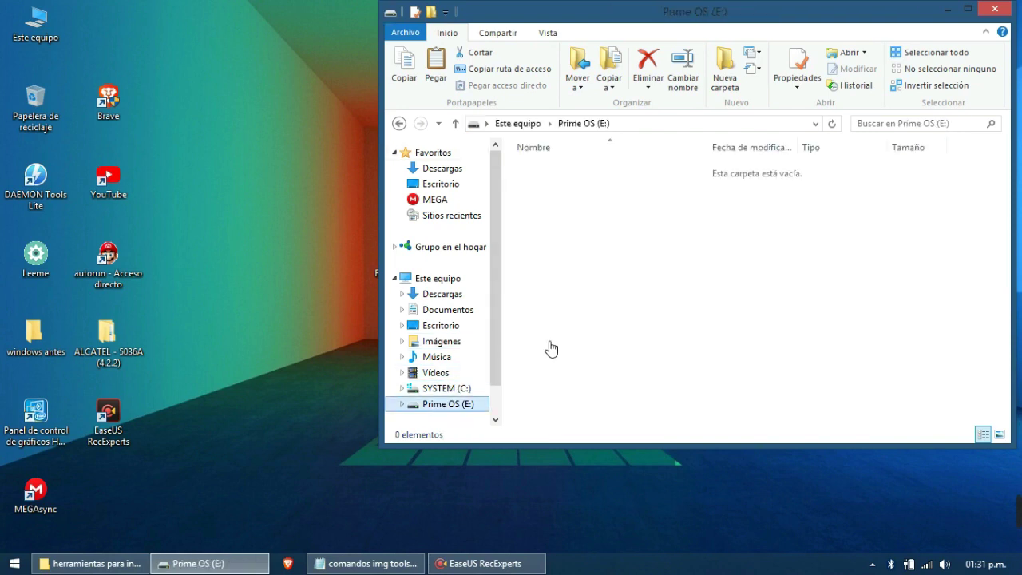
right_click(705, 273)
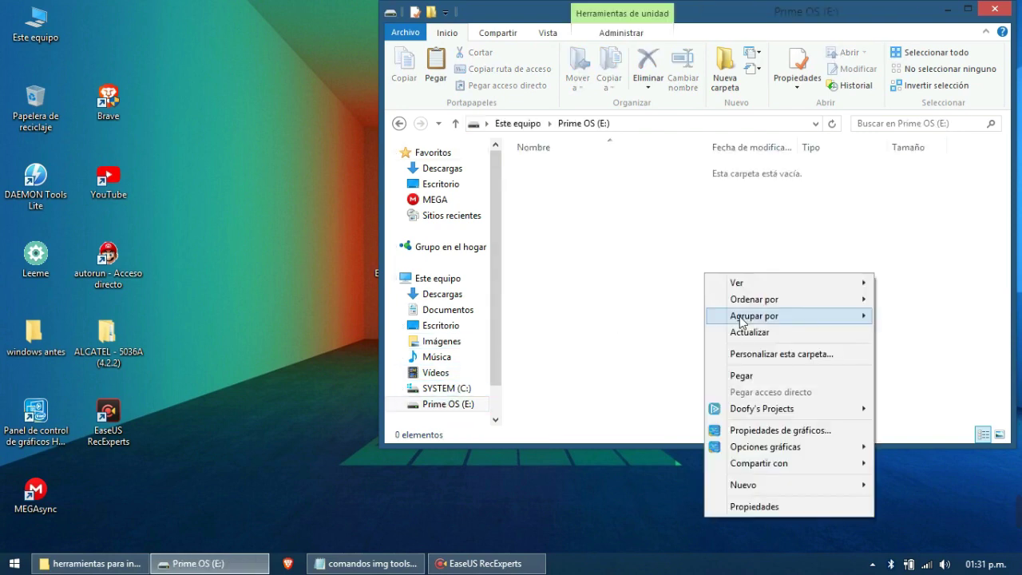
click(740, 376)
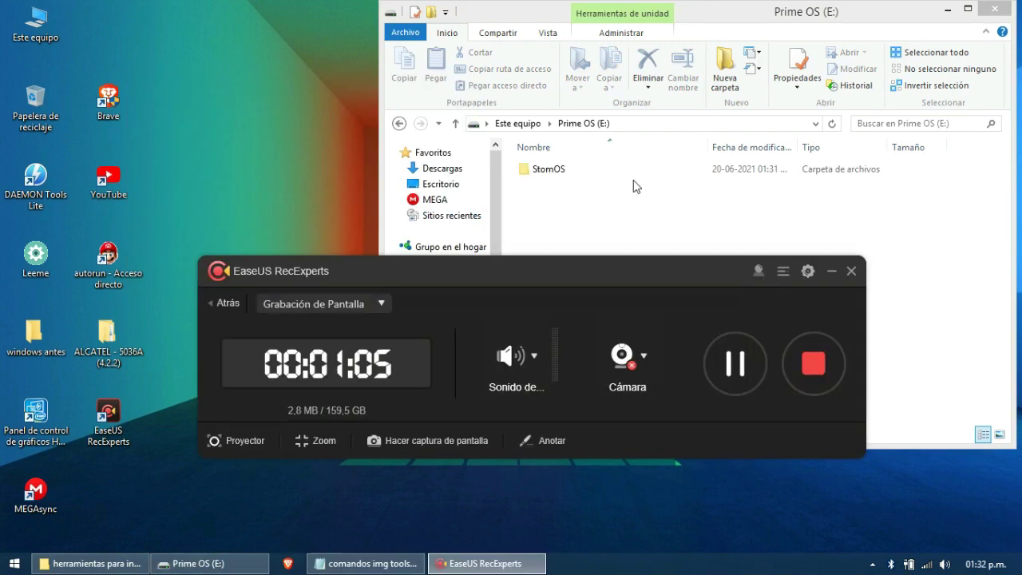
Step: Open the IMG Tools folder inside the desktop folder herramientas para instalación
key(super+d)
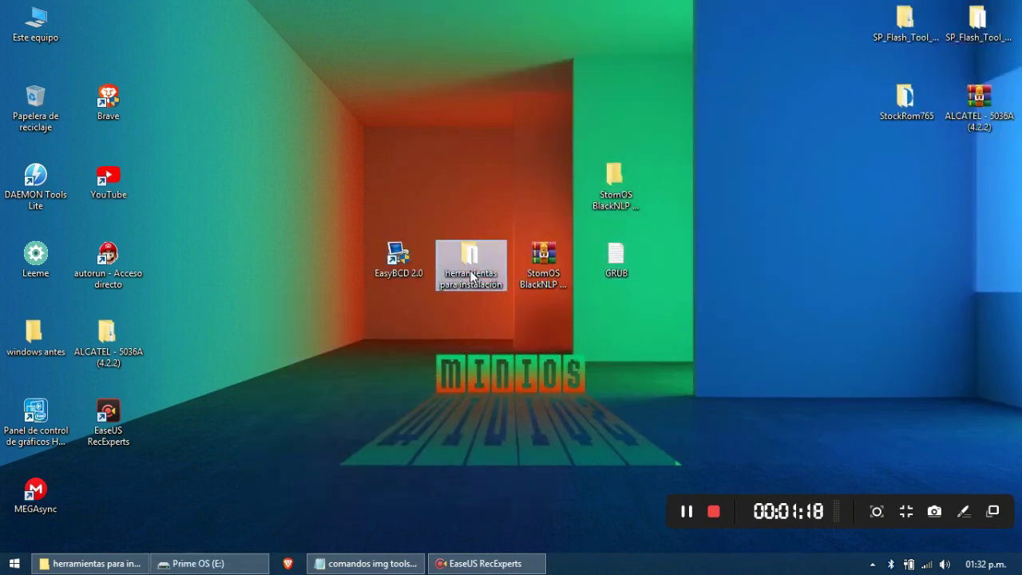
double_click(471, 276)
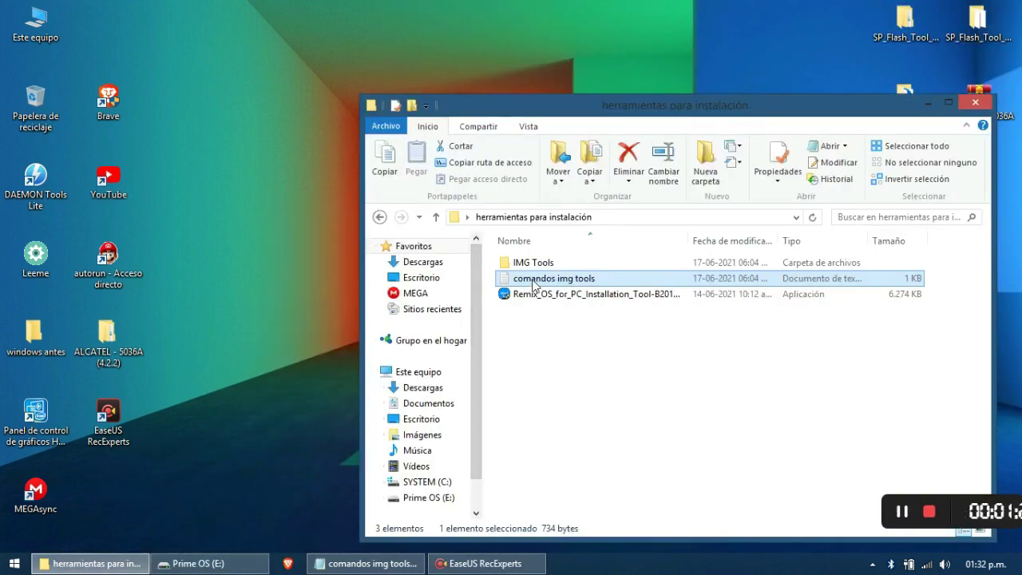
double_click(529, 263)
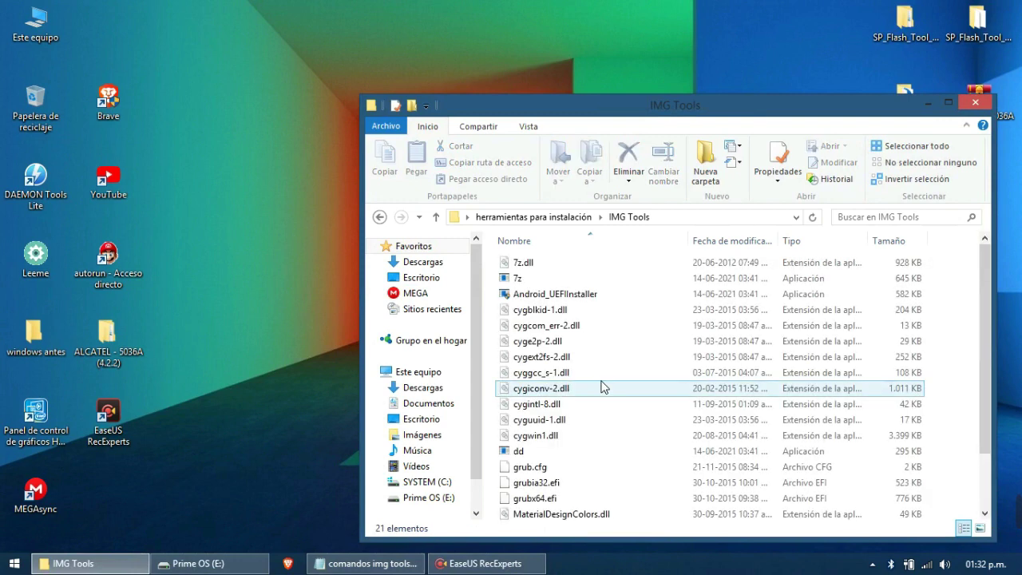
right_click(492, 352)
click(489, 351)
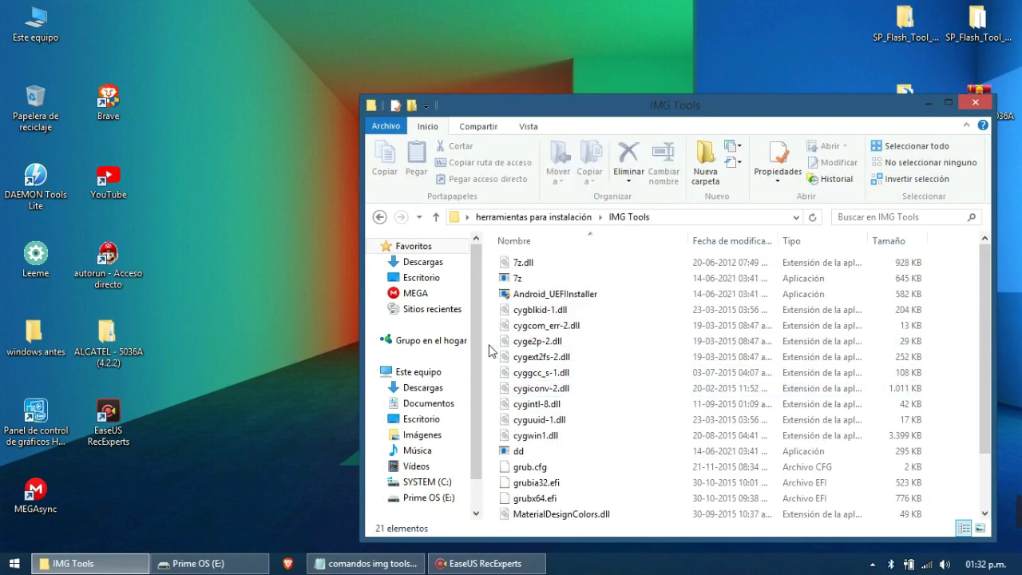
right_click(491, 346)
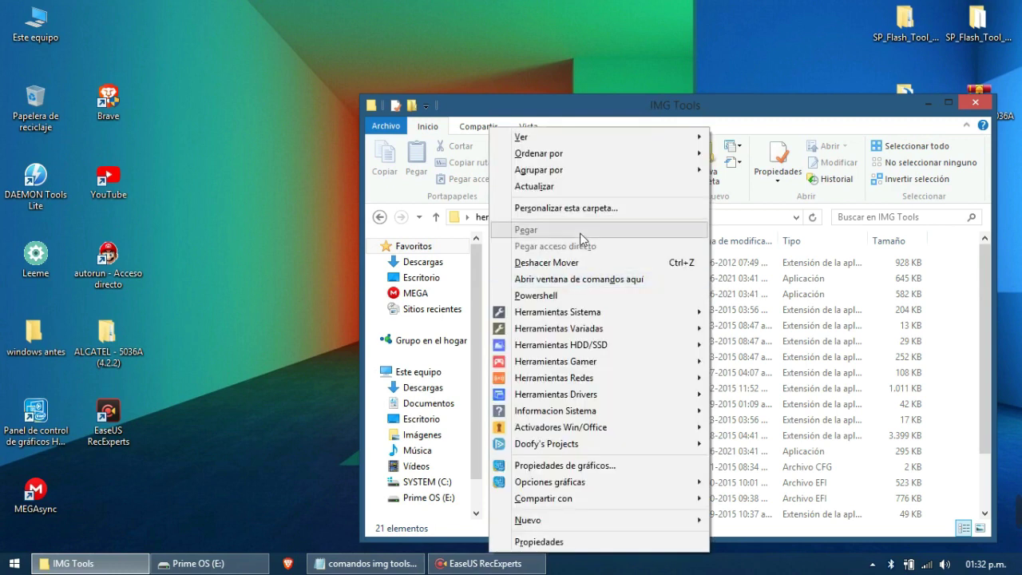
click(576, 280)
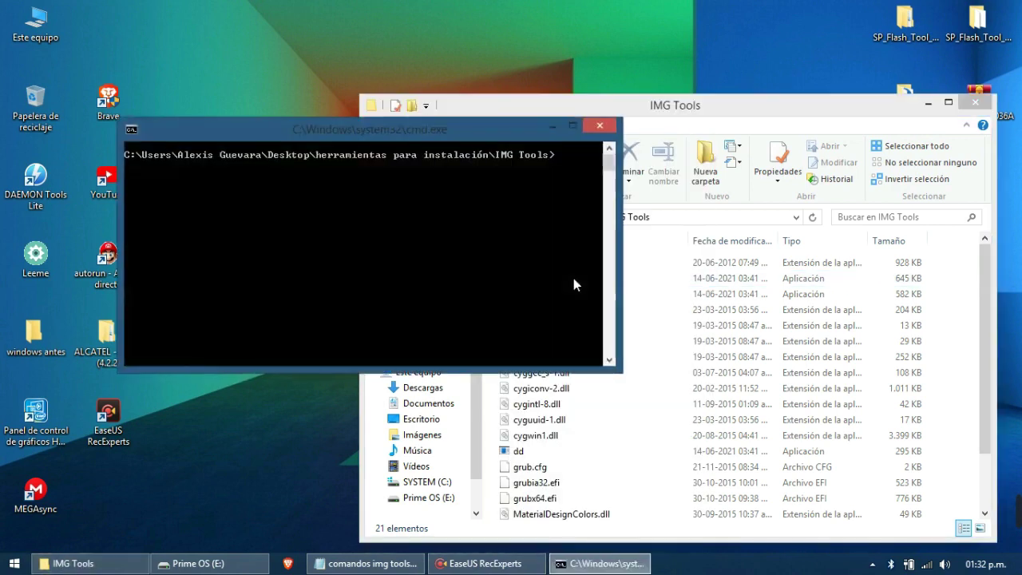
click(605, 128)
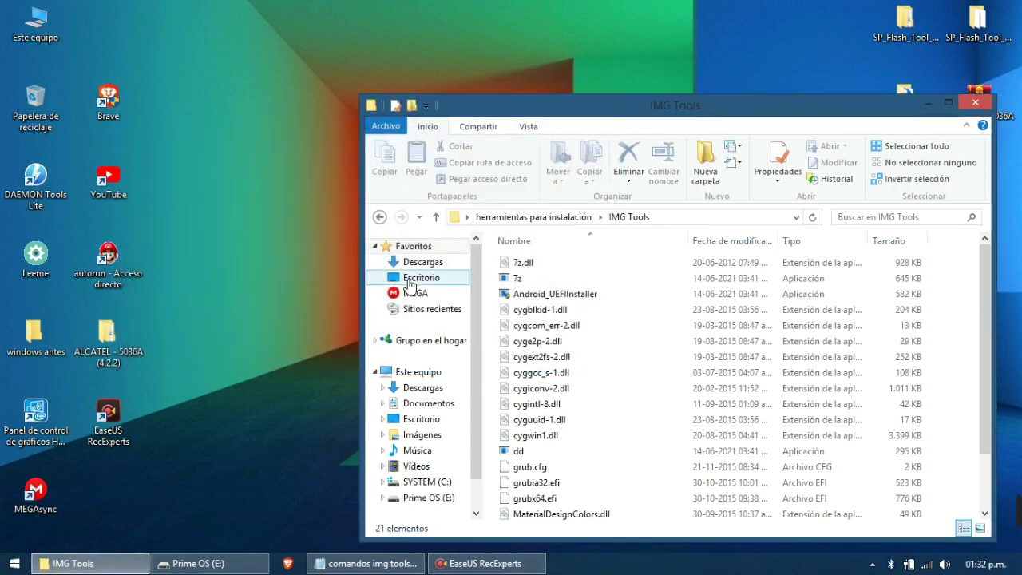
Step: Launch a cmd window and copy the C:\ portion of the IMG Tools folder path
key(super+r)
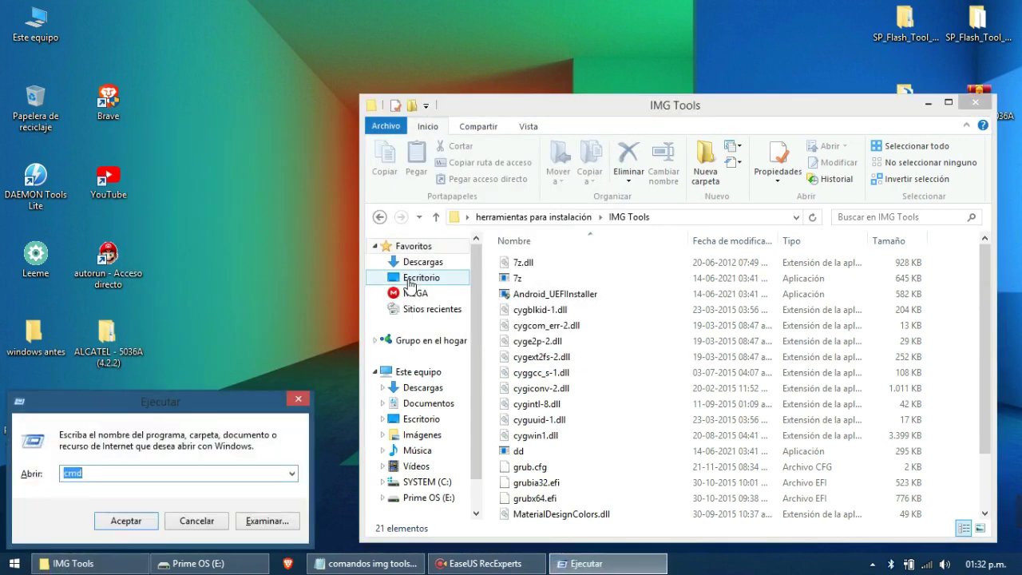
key(Return)
click(701, 223)
click(702, 224)
drag(499, 224, 463, 225)
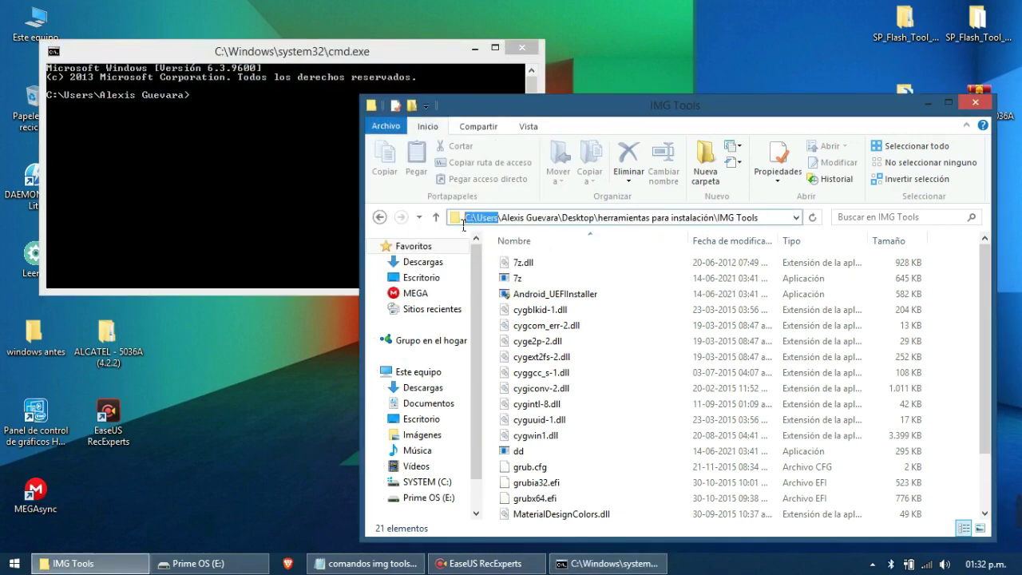
click(468, 226)
drag(480, 226, 462, 221)
key(ctrl+c)
Step: Change the command prompt's directory to C:\ using the copied path portion
click(254, 166)
right_click(254, 167)
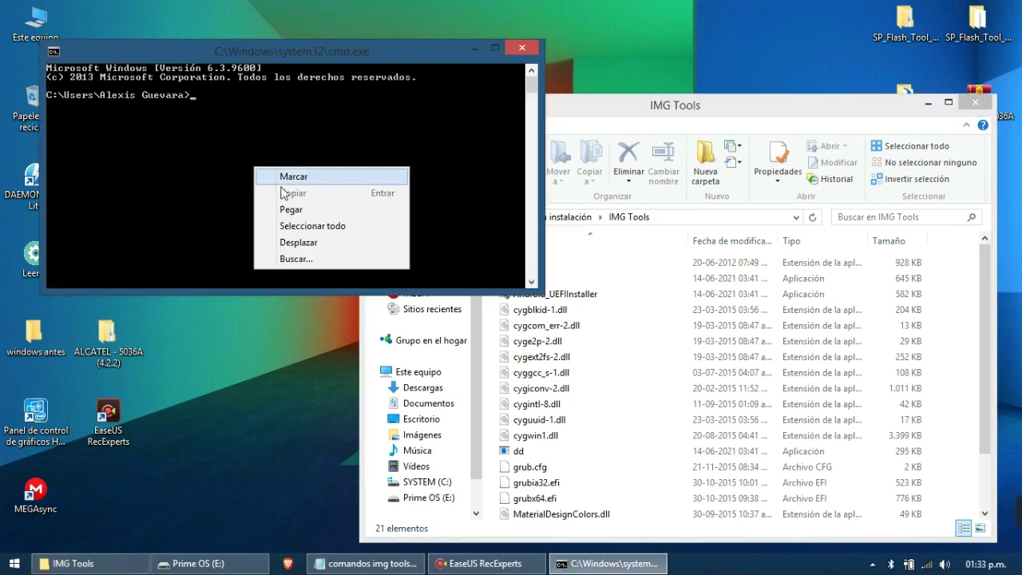
click(276, 198)
key(Home)
text(cd)
key(Return)
Step: Copy the rest of the IMG Tools folder path and switch the command prompt to that folder with cd
click(637, 109)
click(511, 217)
drag(503, 226, 484, 227)
click(146, 117)
text(cd)
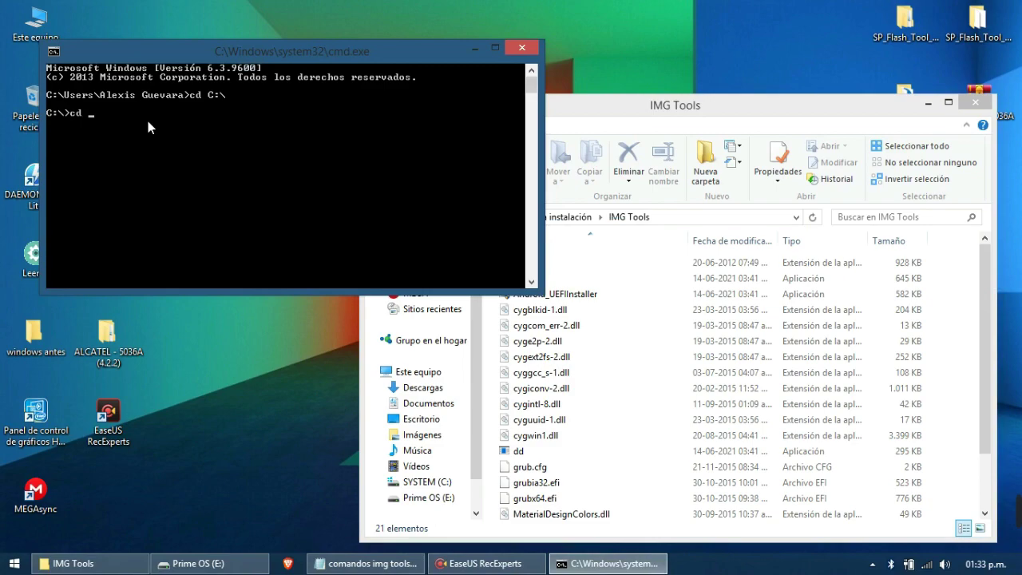
right_click(148, 120)
click(185, 164)
click(486, 563)
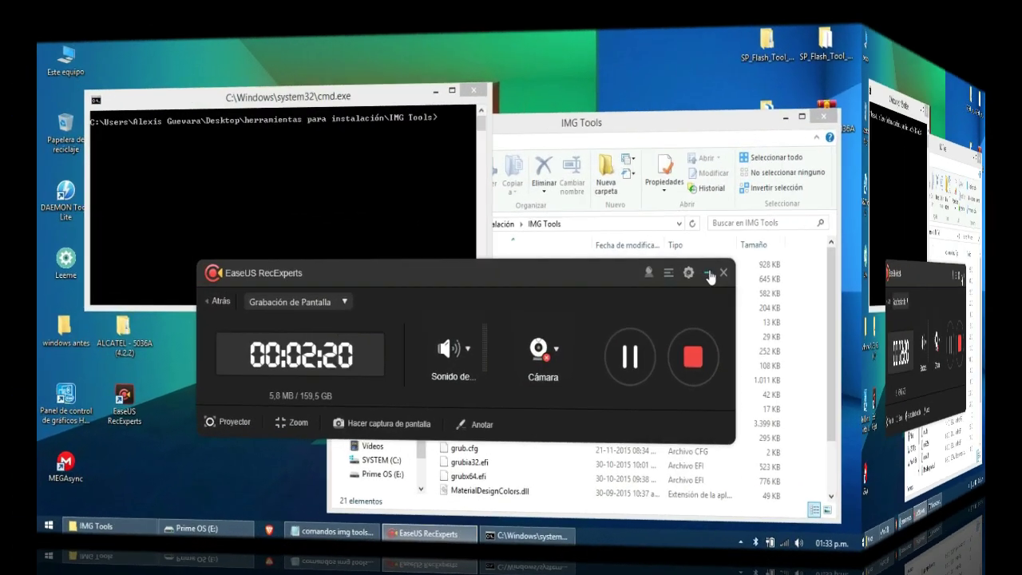
click(705, 270)
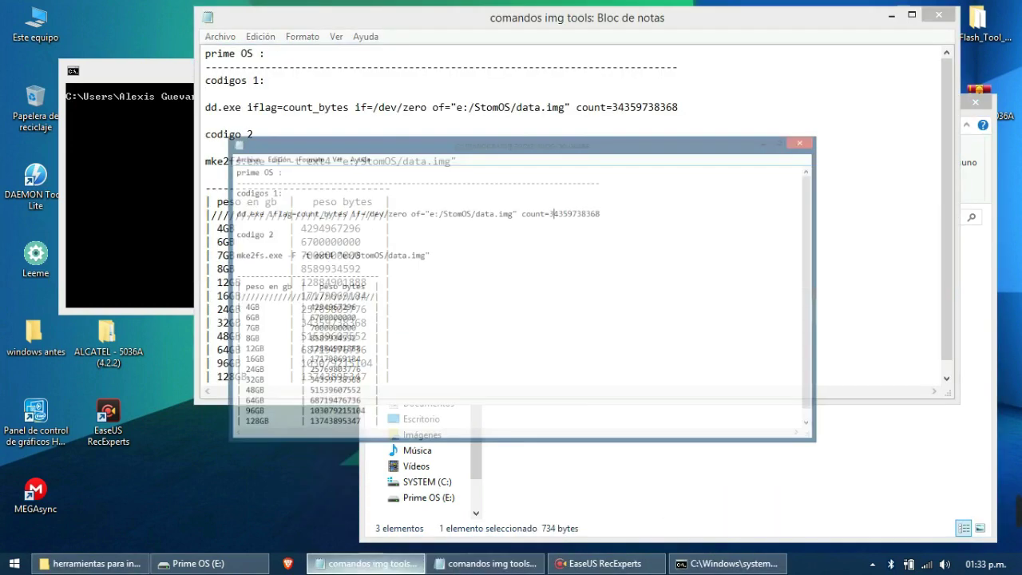
Step: Close the duplicate comandos img tools notes window and examine the StomOS folder name in the dd.exe command
click(939, 14)
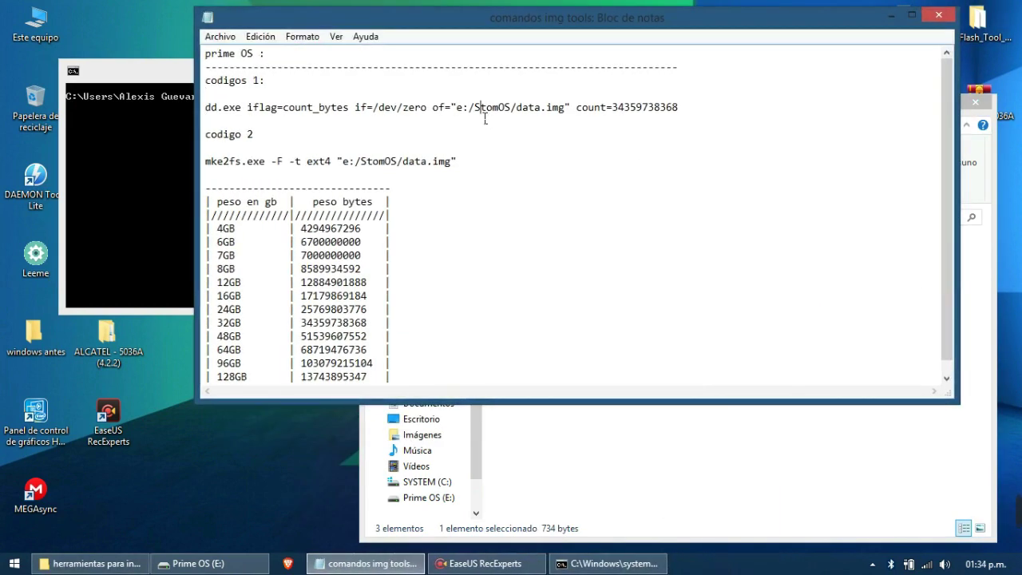
drag(482, 119, 520, 116)
click(517, 117)
Step: Check the StomOS folder on Prime OS (E:) against the drive letter in the notes' dd.exe command
click(478, 466)
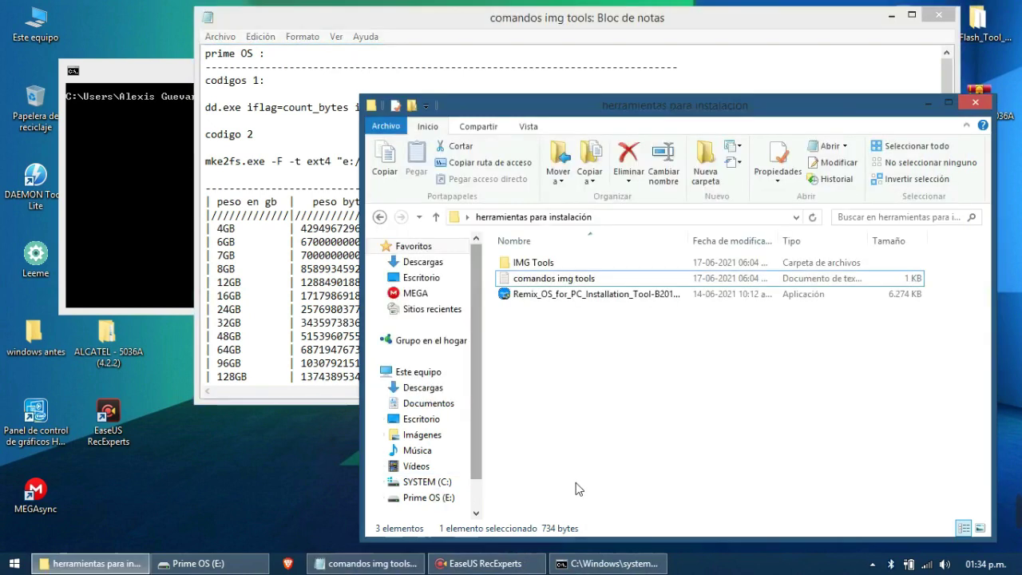
click(435, 496)
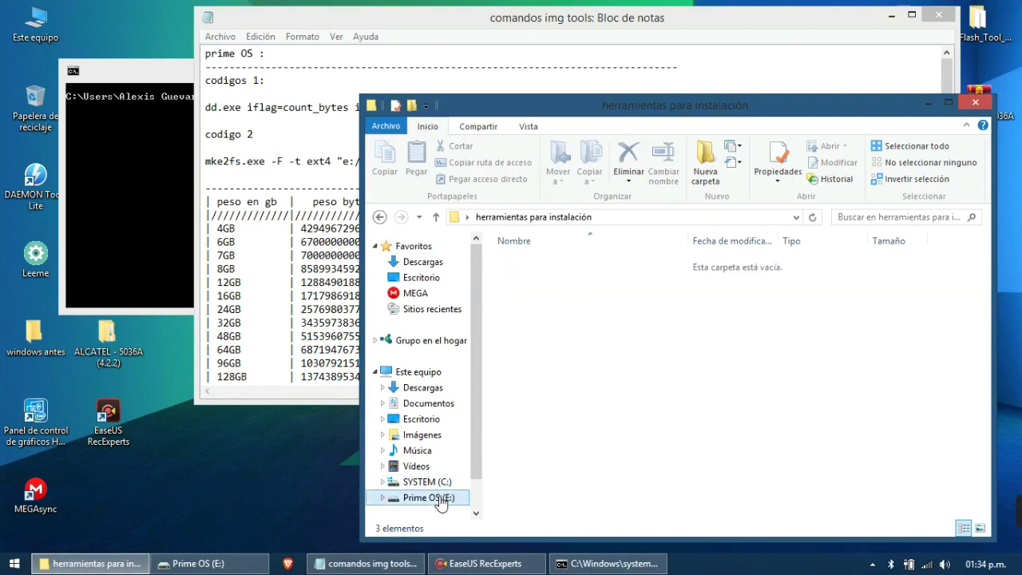
click(534, 270)
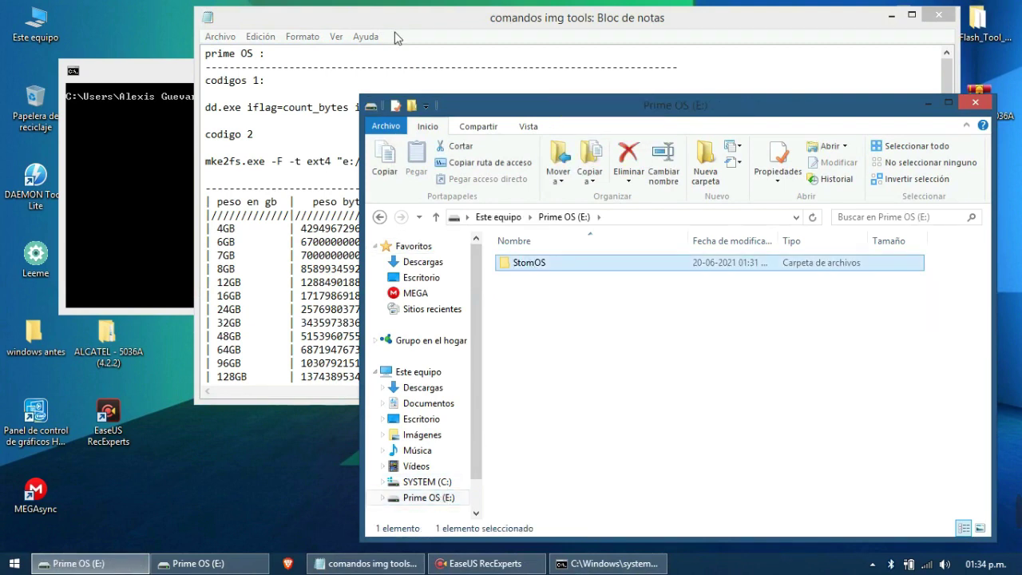
click(399, 37)
drag(464, 107, 456, 107)
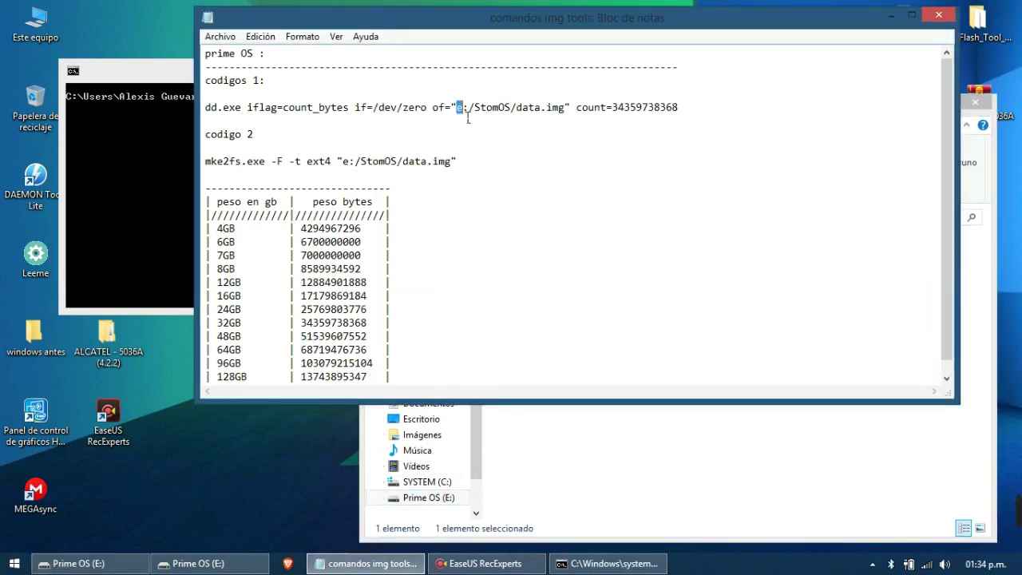
click(502, 173)
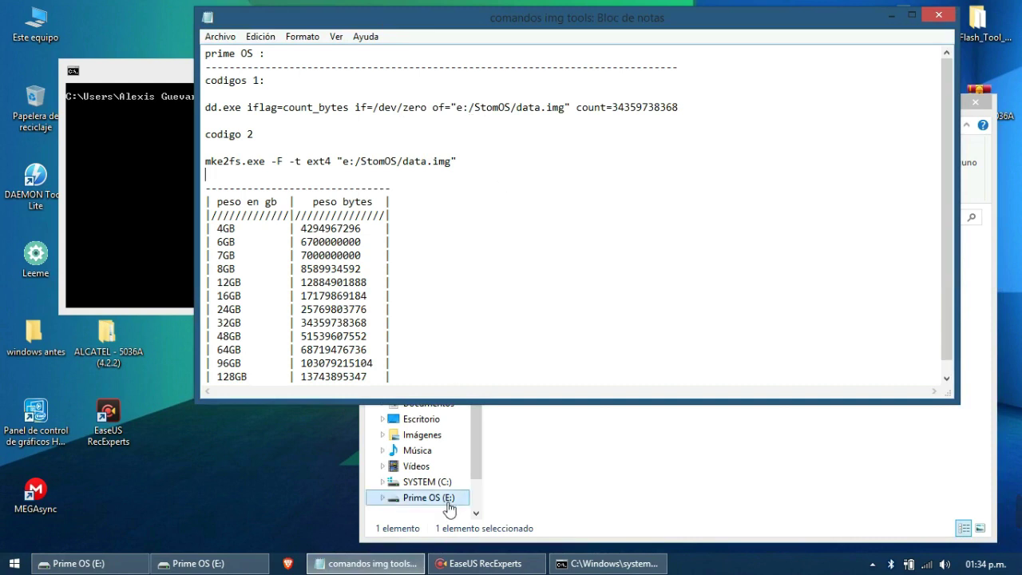
Step: Examine the GB-to-bytes table in the notes and compare it with the count value of the dd.exe command
click(579, 111)
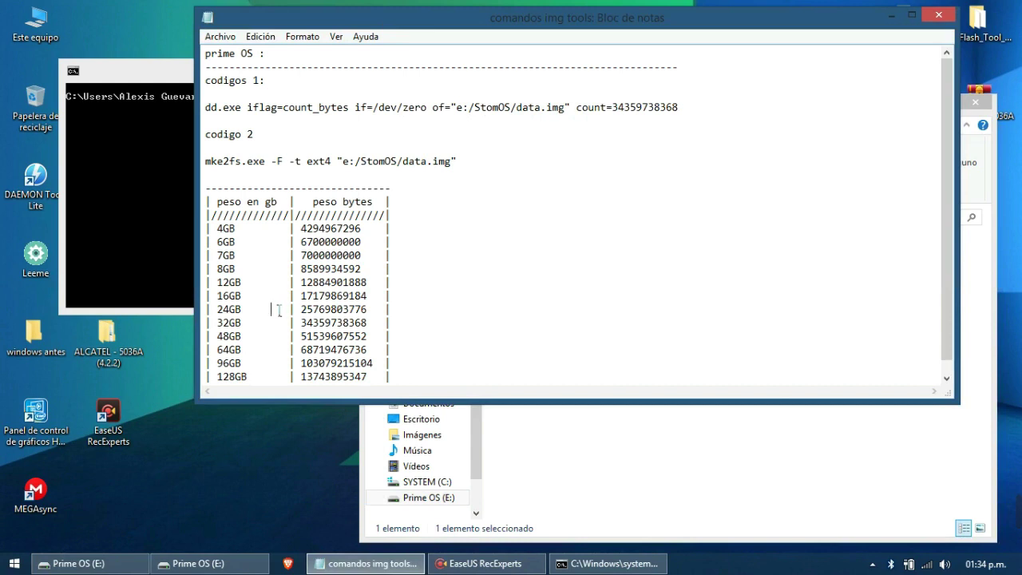
drag(238, 230, 391, 384)
click(394, 334)
drag(372, 323, 308, 324)
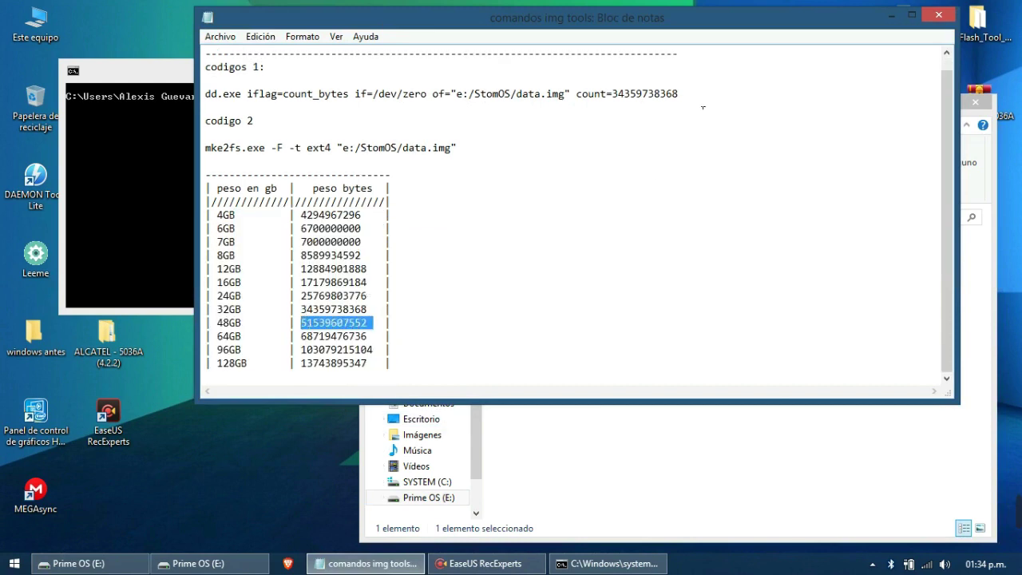
click(603, 107)
drag(686, 94, 621, 94)
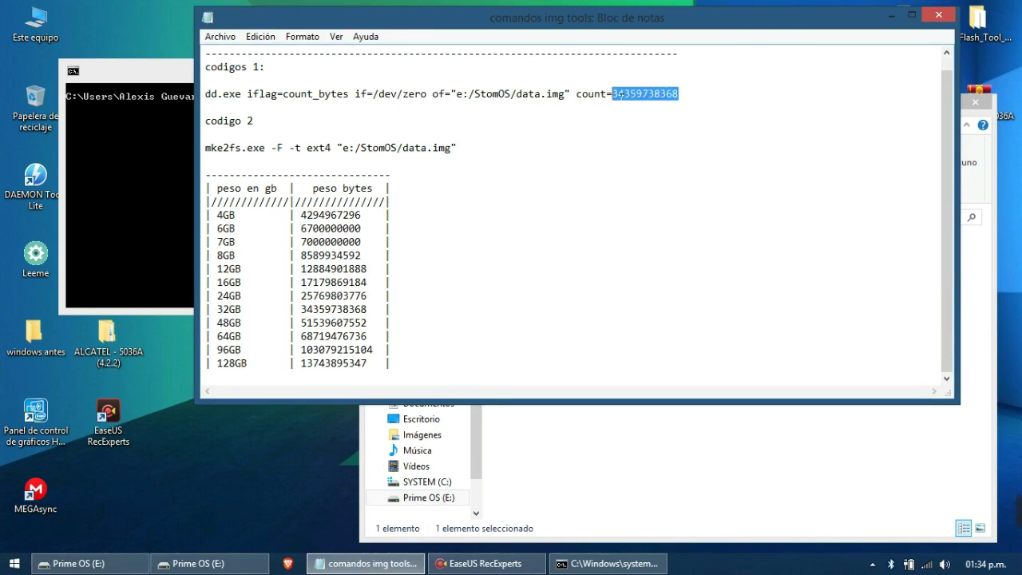
click(396, 126)
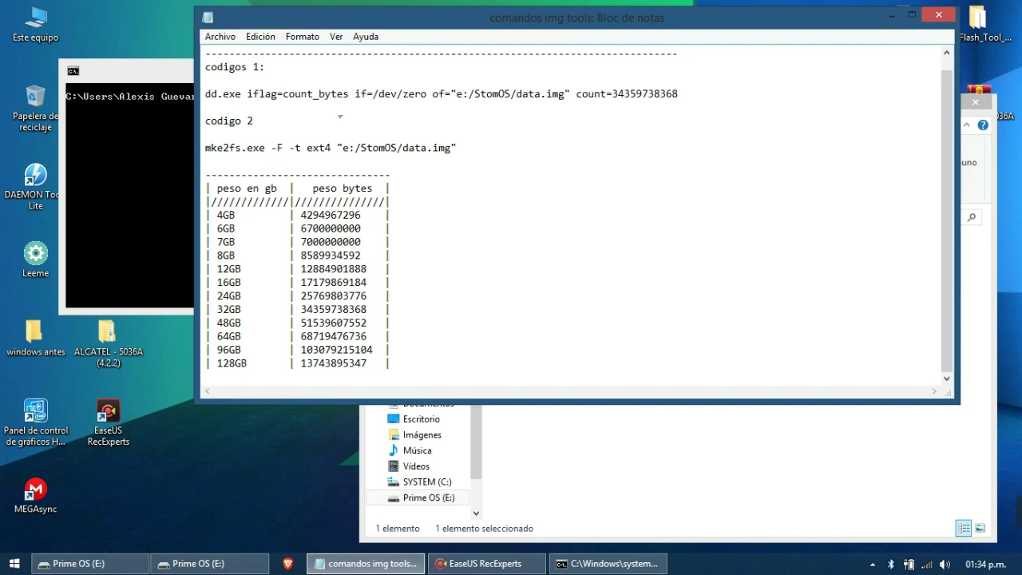
Step: Review the data.img path in the mke2fs.exe command and the byte value listed for 4GB
drag(348, 150, 452, 150)
click(457, 150)
drag(301, 215, 366, 215)
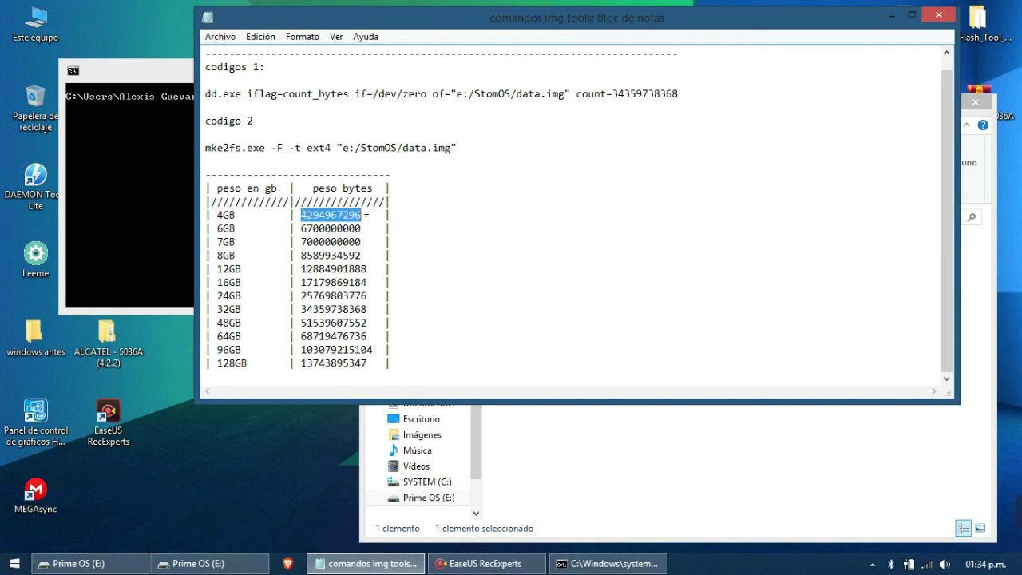
right_click(366, 215)
click(406, 262)
click(97, 167)
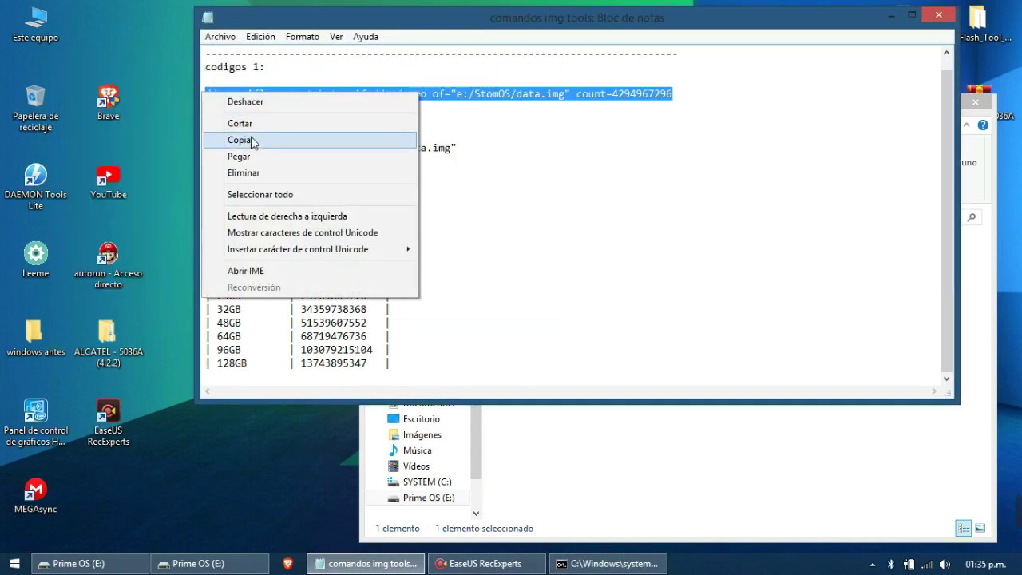
click(251, 139)
click(606, 563)
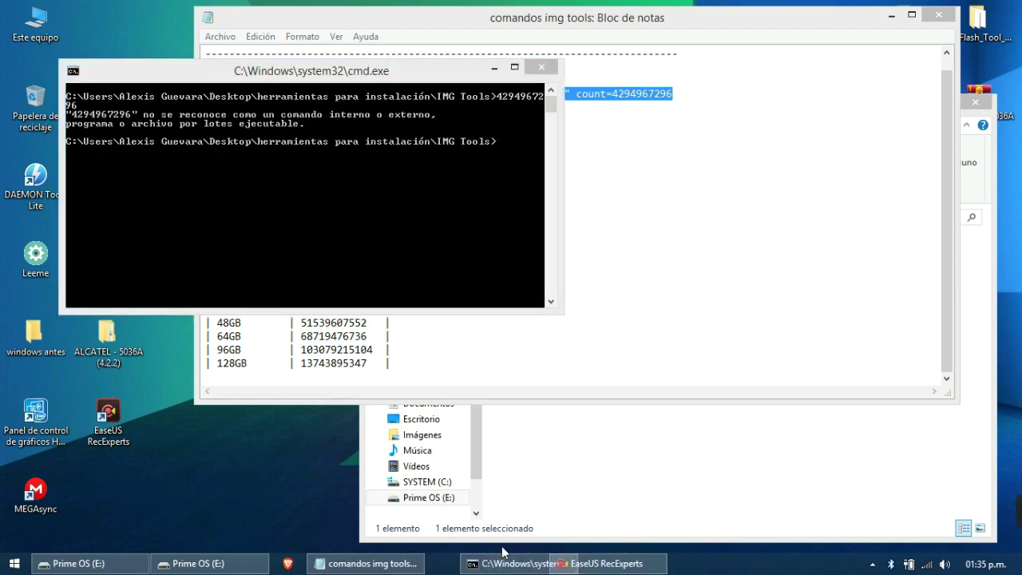
click(491, 207)
right_click(426, 230)
click(452, 272)
key(Return)
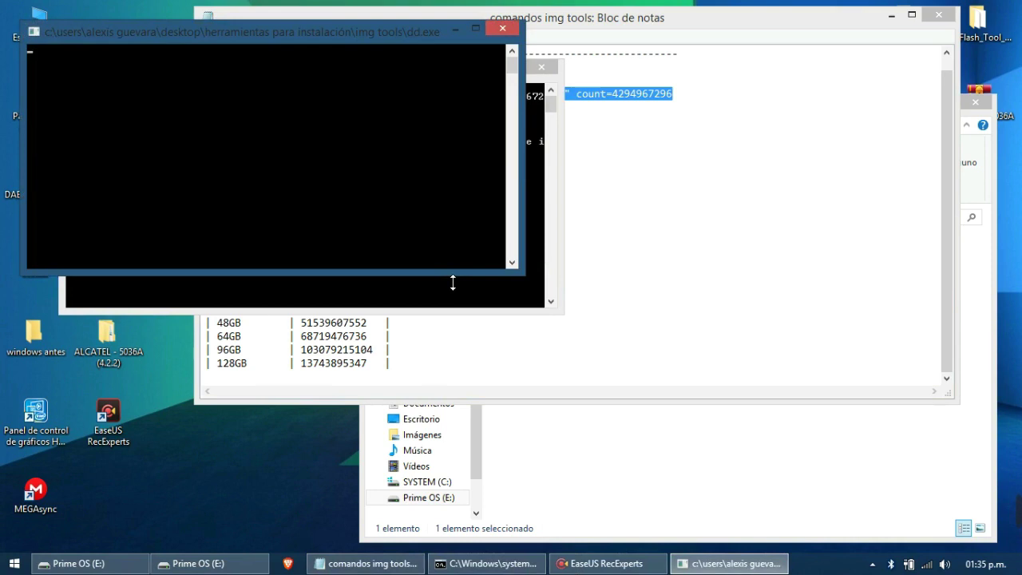
Step: Minimize the dd.exe, command prompt and notes windows and open the StomOS folder on Prime OS (E:)
click(459, 29)
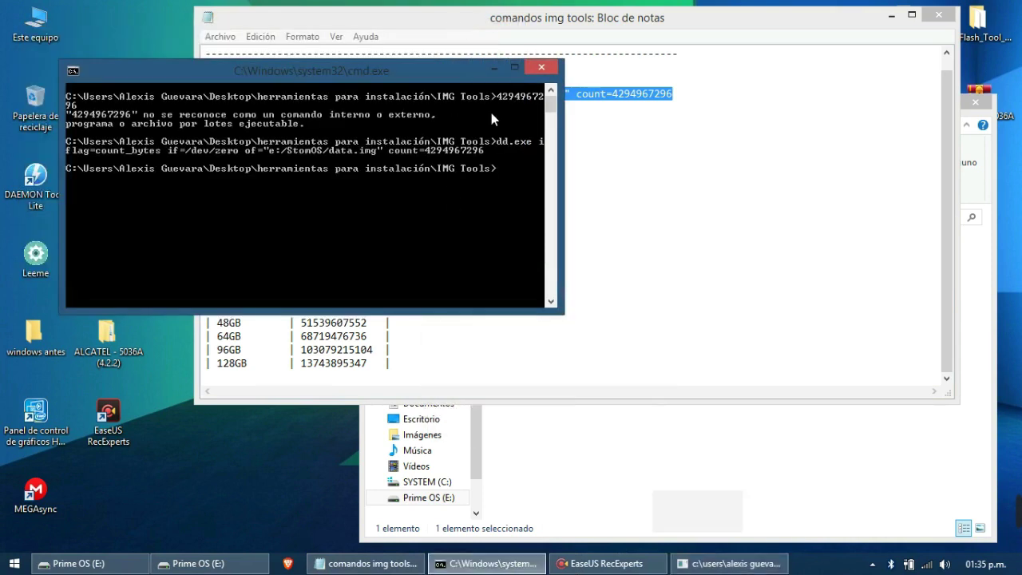
click(496, 68)
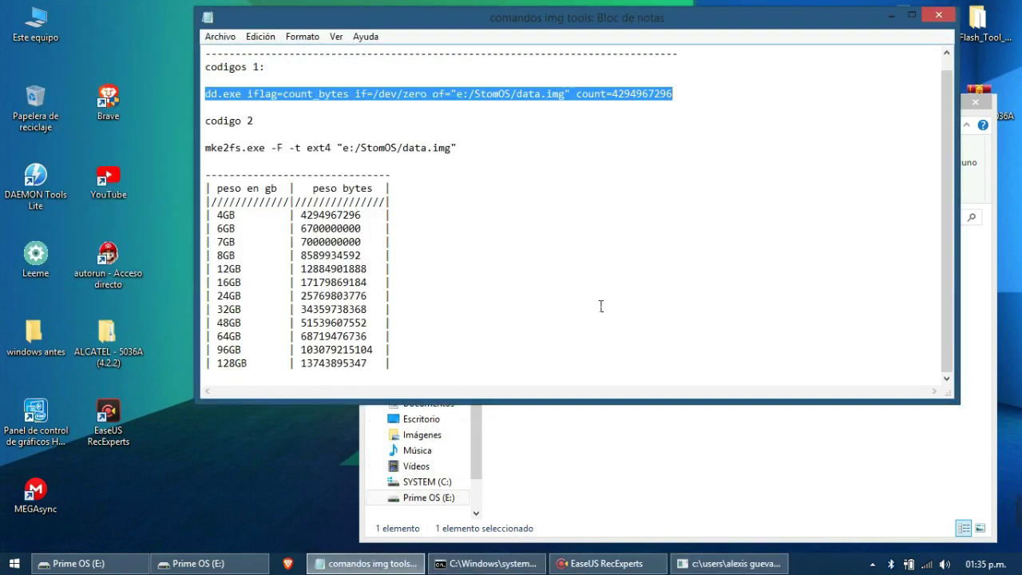
click(911, 15)
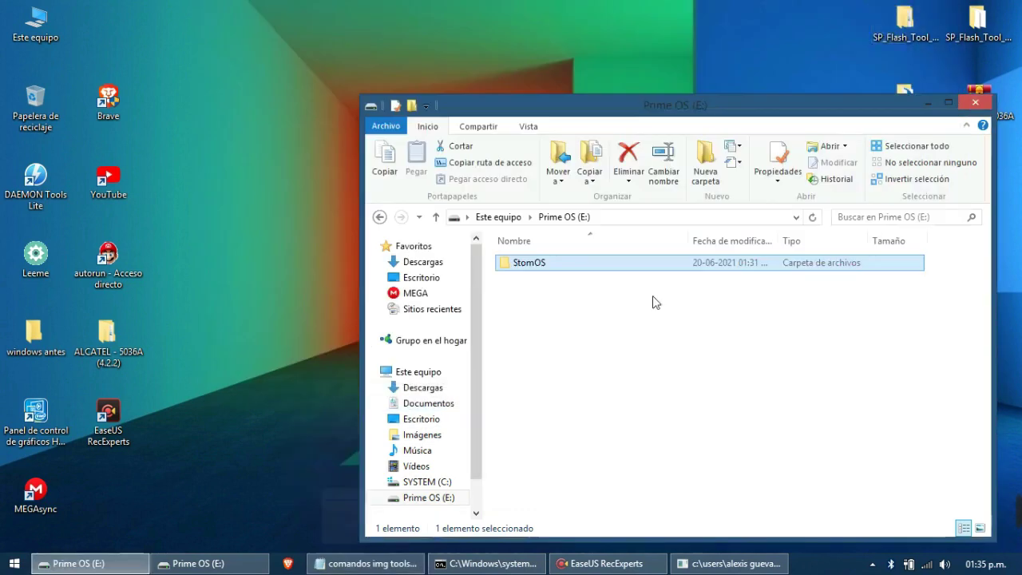
double_click(629, 262)
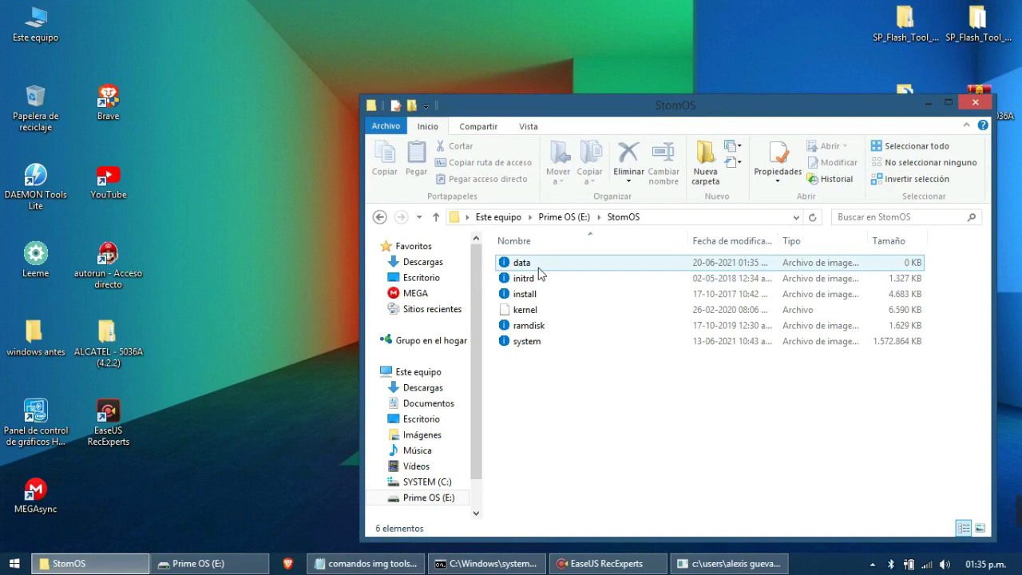
Step: Examine the growing size of the data file in the StomOS folder
click(538, 265)
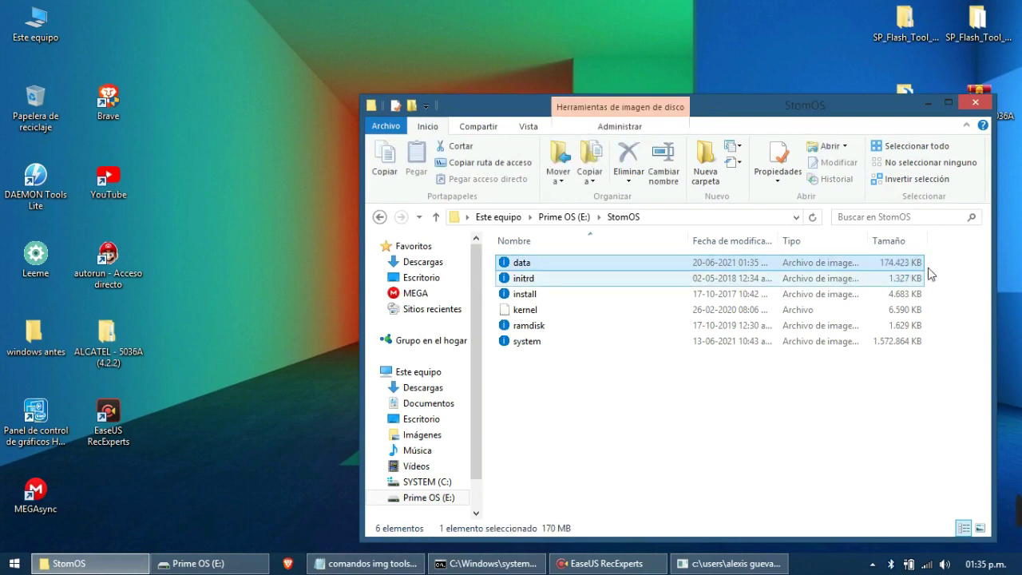
click(779, 383)
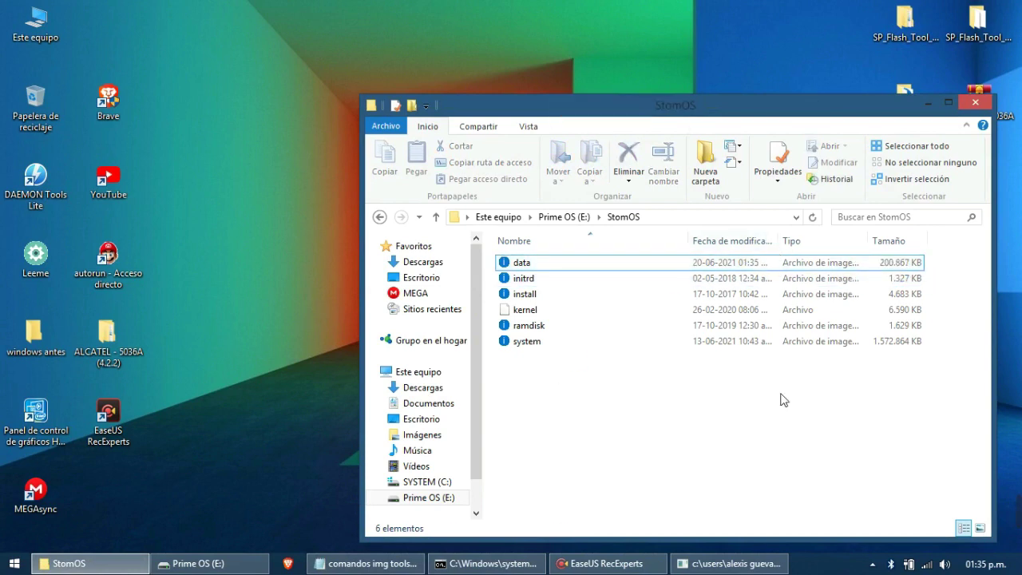
click(584, 265)
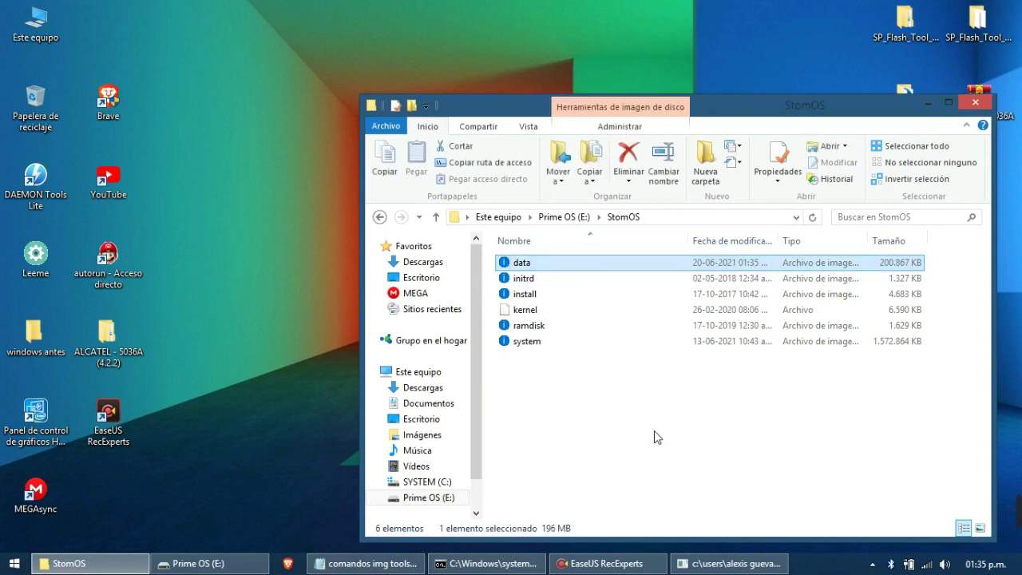
click(631, 438)
Step: Bring the running dd.exe window back into view over the StomOS folder
click(737, 564)
click(737, 563)
click(729, 564)
click(729, 564)
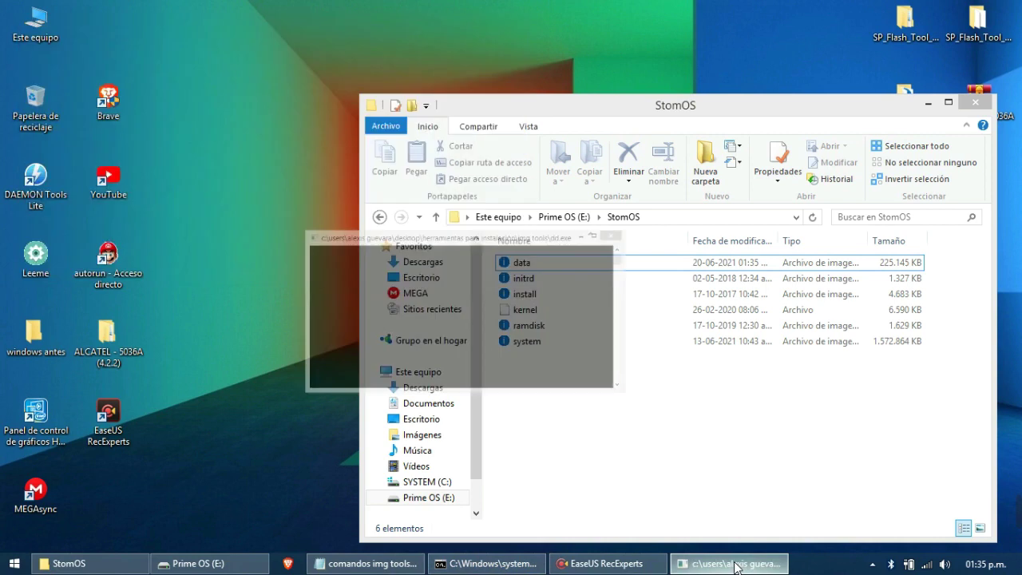
click(607, 564)
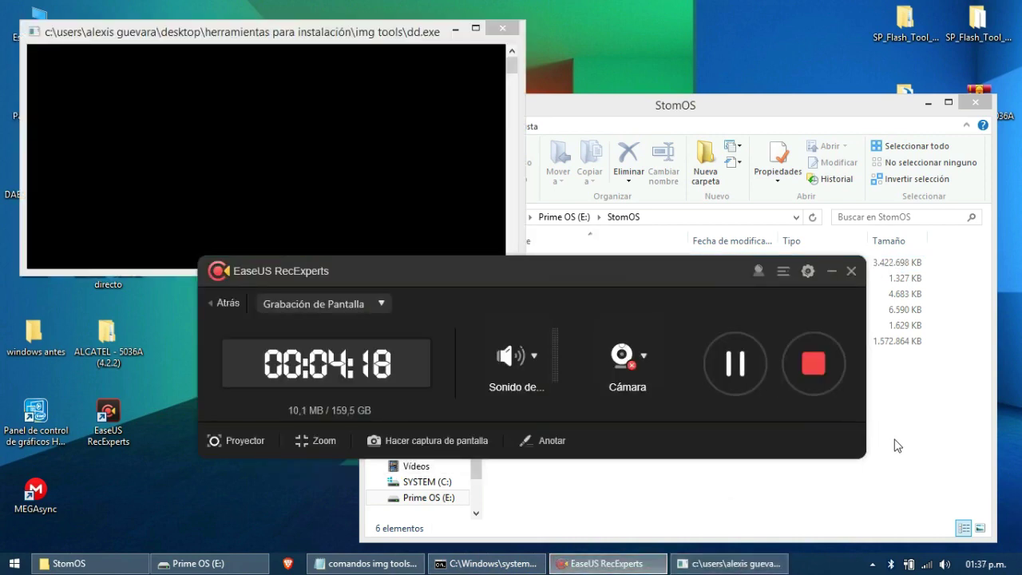
click(894, 439)
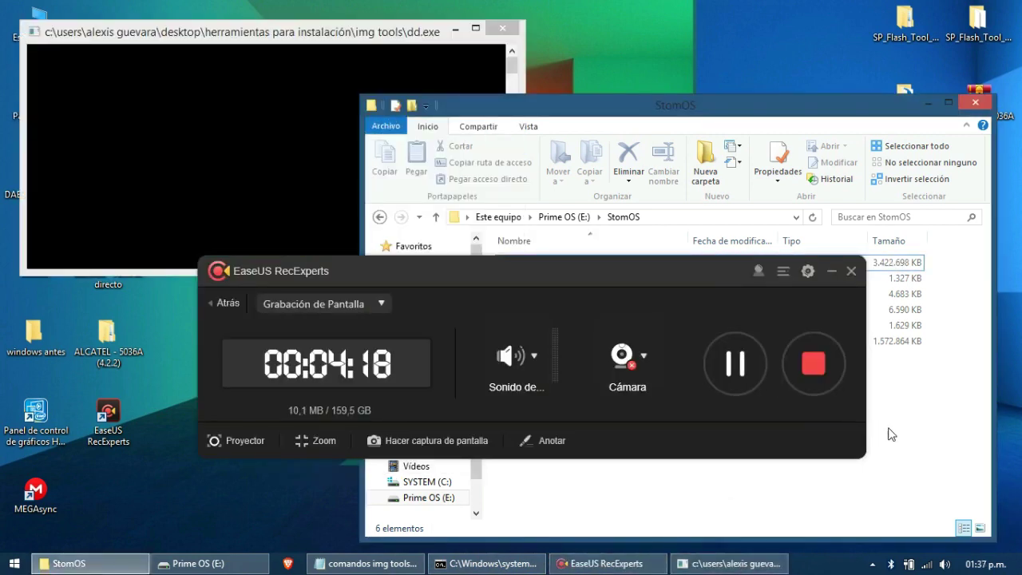
click(831, 271)
Step: Select the data file to recheck how large it has grown
click(781, 279)
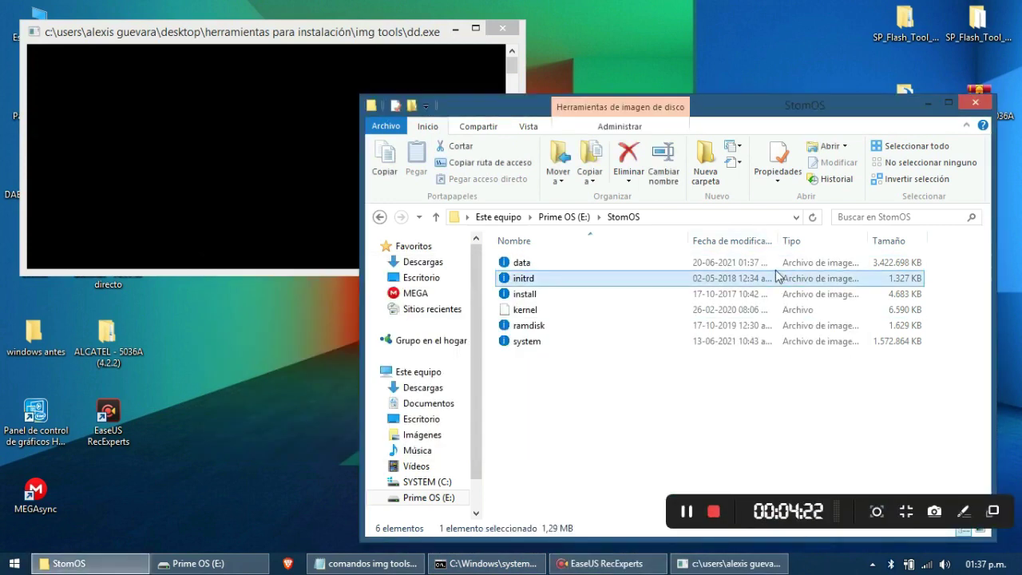
click(773, 266)
click(771, 391)
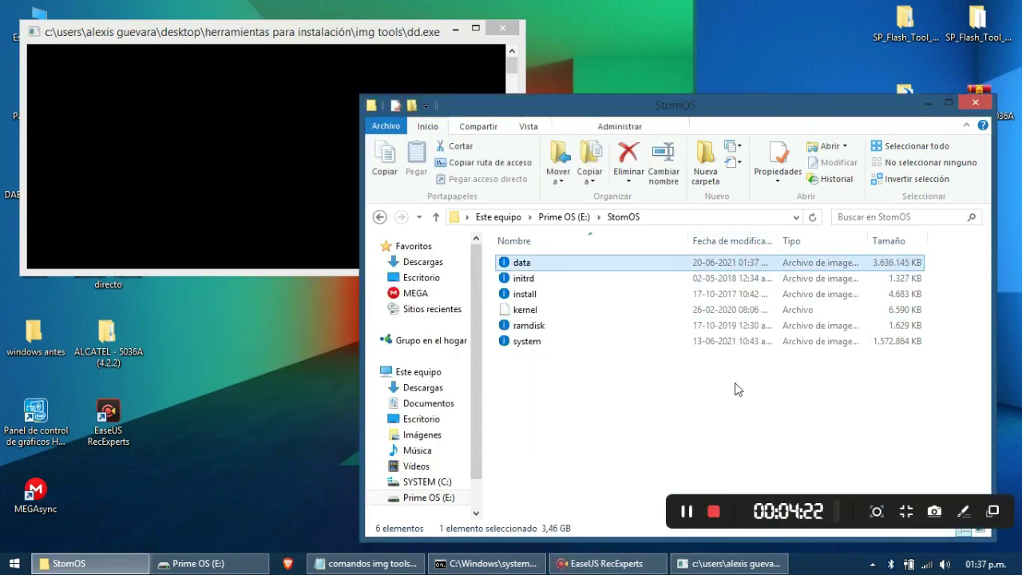
Step: Check whether the dd.exe process is still running, then review the data file's progress in the StomOS folder
click(488, 563)
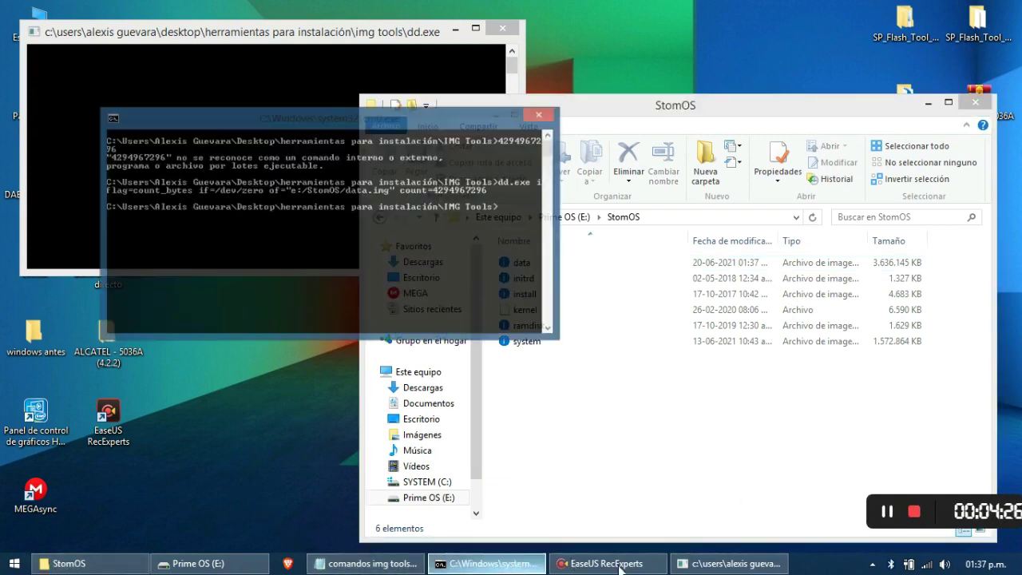
click(729, 563)
click(739, 456)
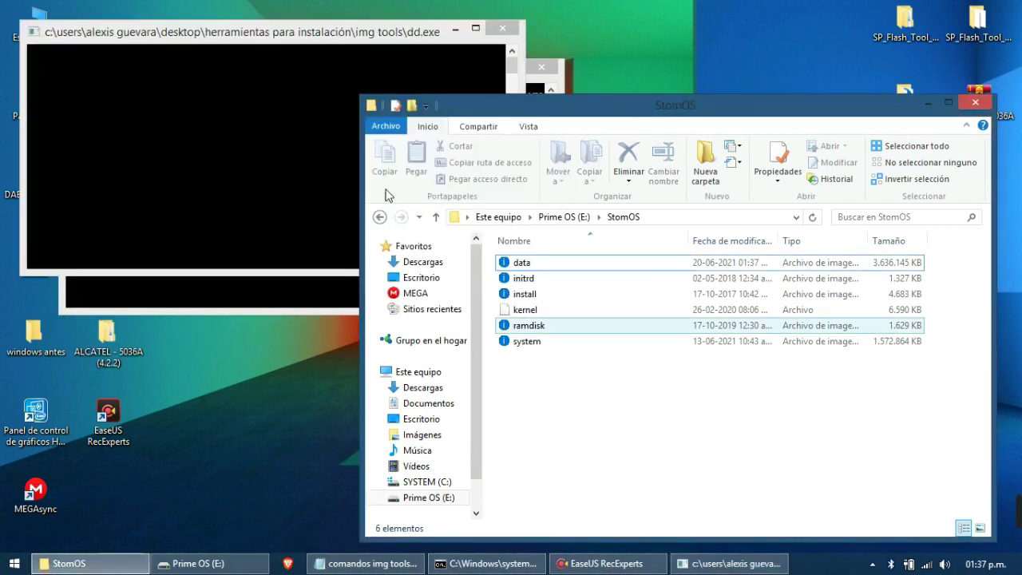
click(303, 33)
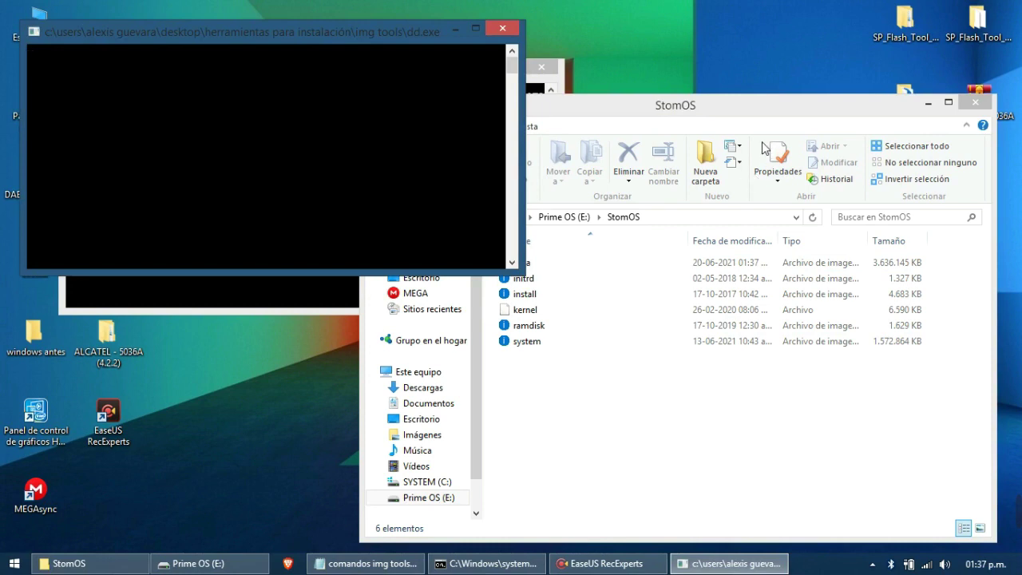
click(745, 106)
click(674, 265)
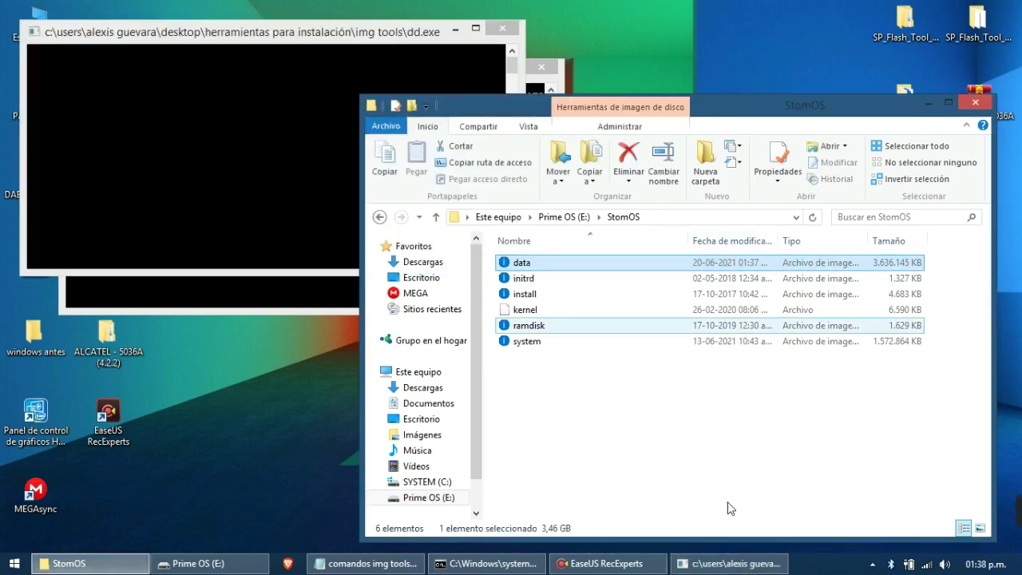
click(667, 482)
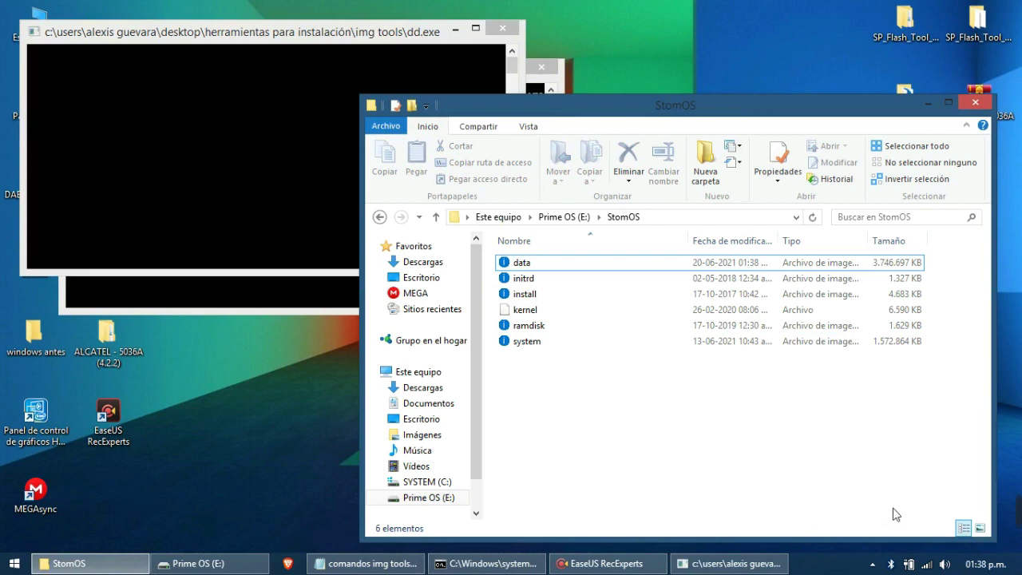
drag(531, 440, 688, 506)
drag(855, 427, 628, 521)
mouse_move(583, 565)
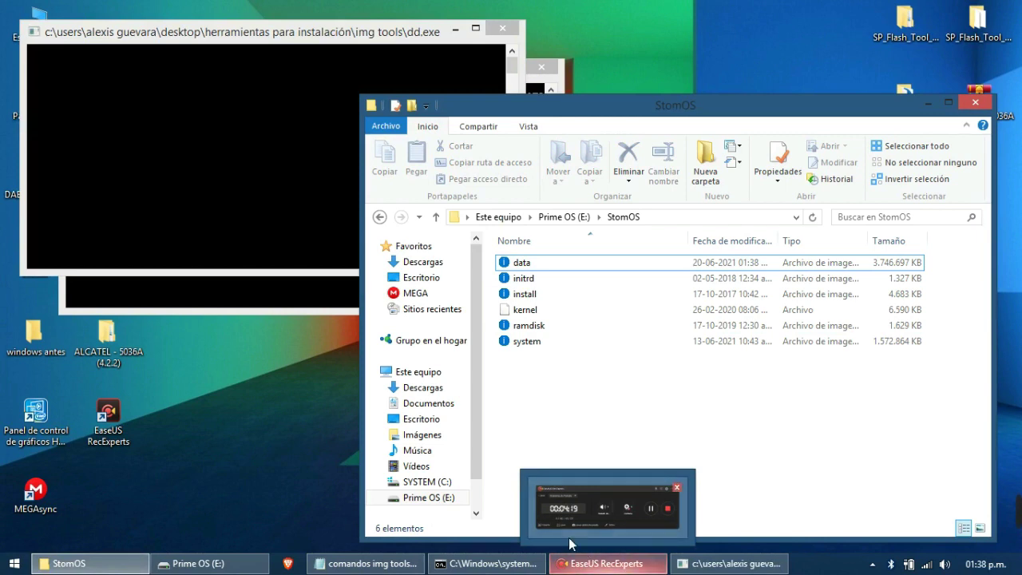
Step: Check the data file's size until dd.exe finishes and compare it with the other StomOS files
click(746, 264)
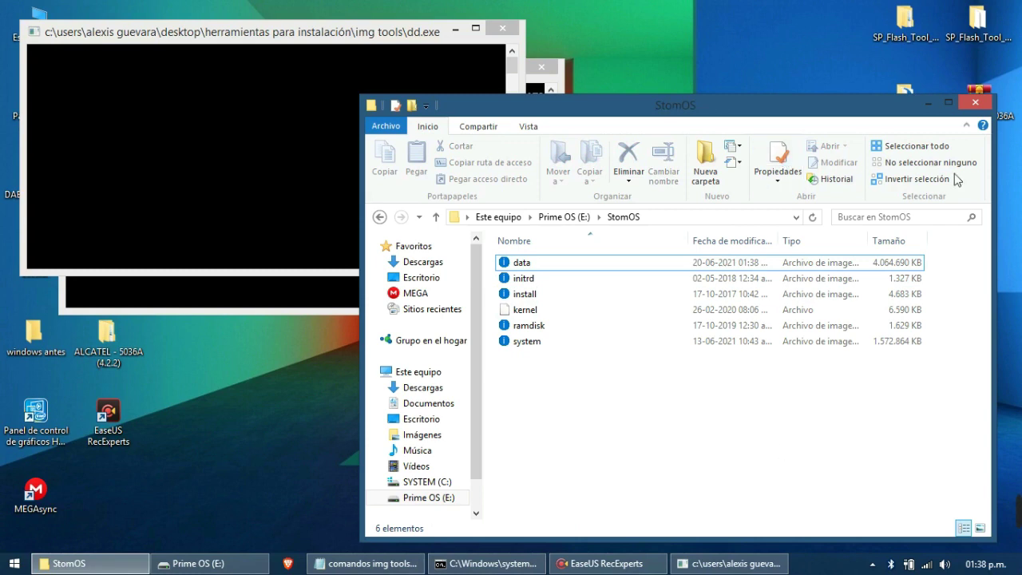
click(893, 266)
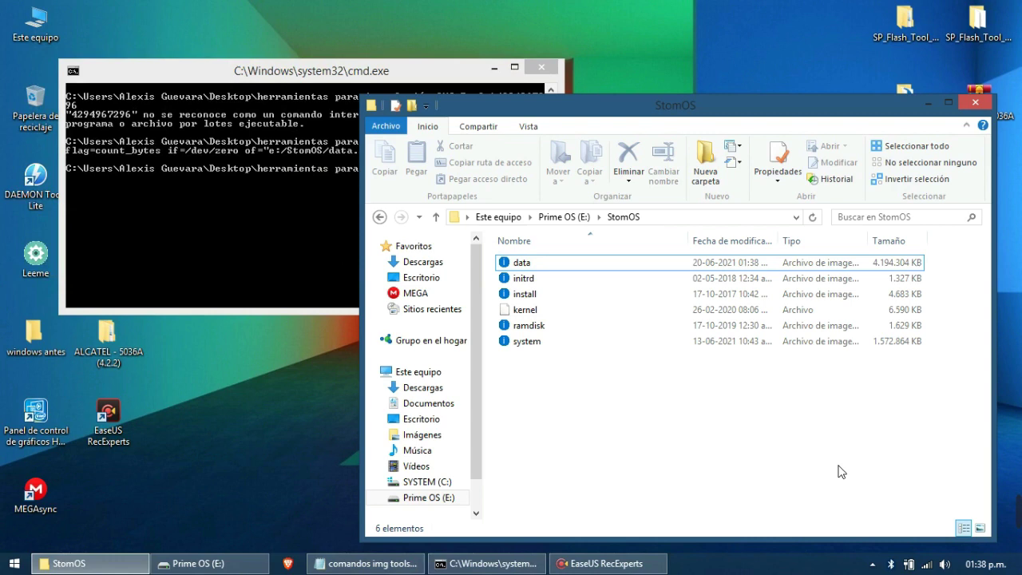
drag(842, 493, 725, 248)
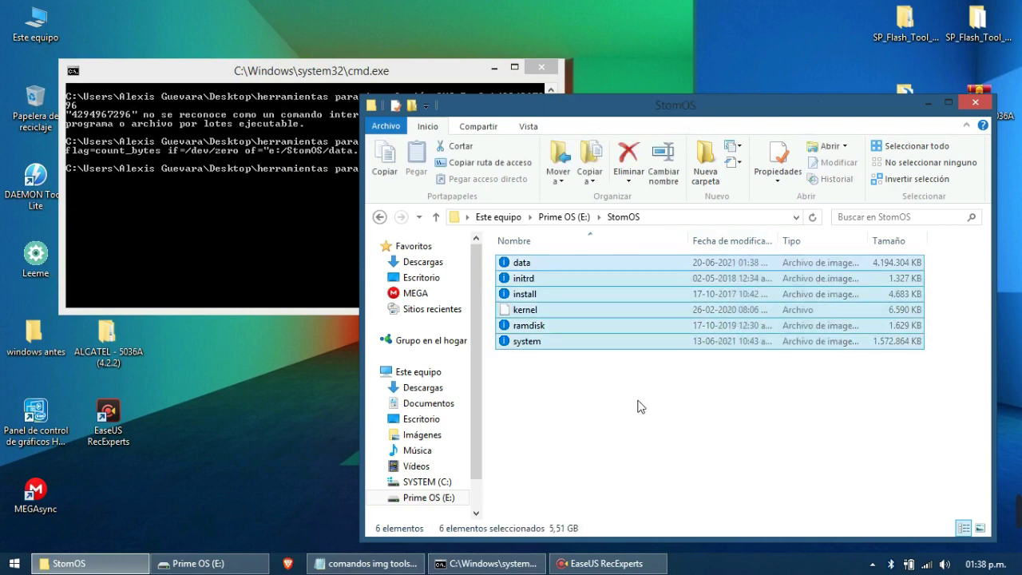
click(670, 410)
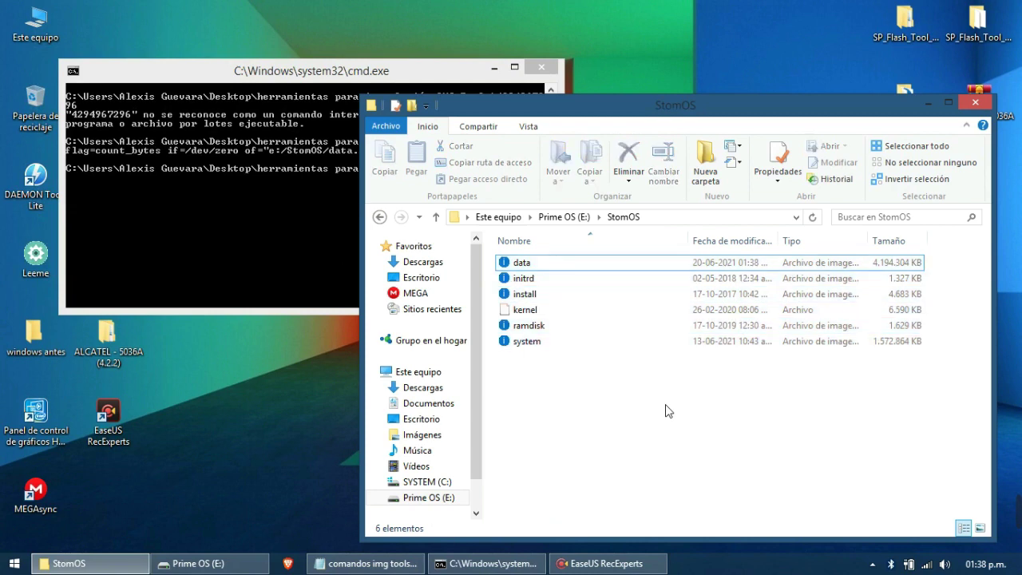
Step: Sort the StomOS files by type in descending order and select the data file to view its final size
click(851, 241)
click(834, 279)
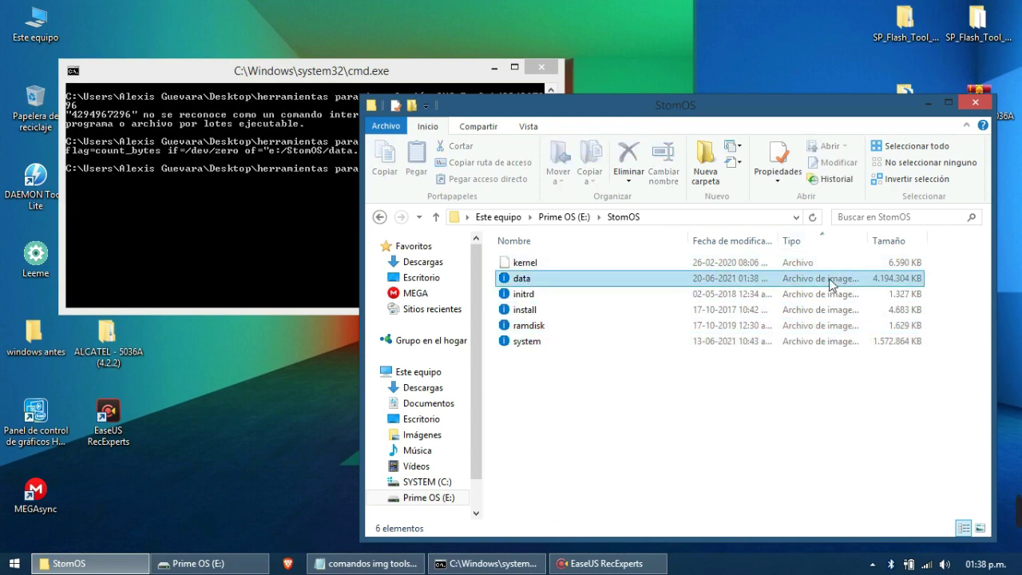
click(748, 386)
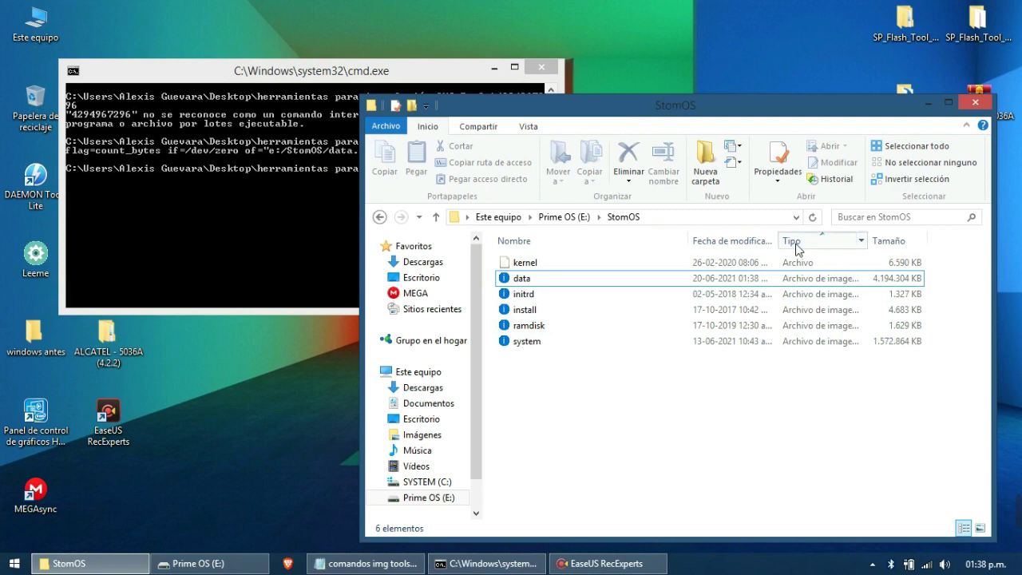
click(793, 241)
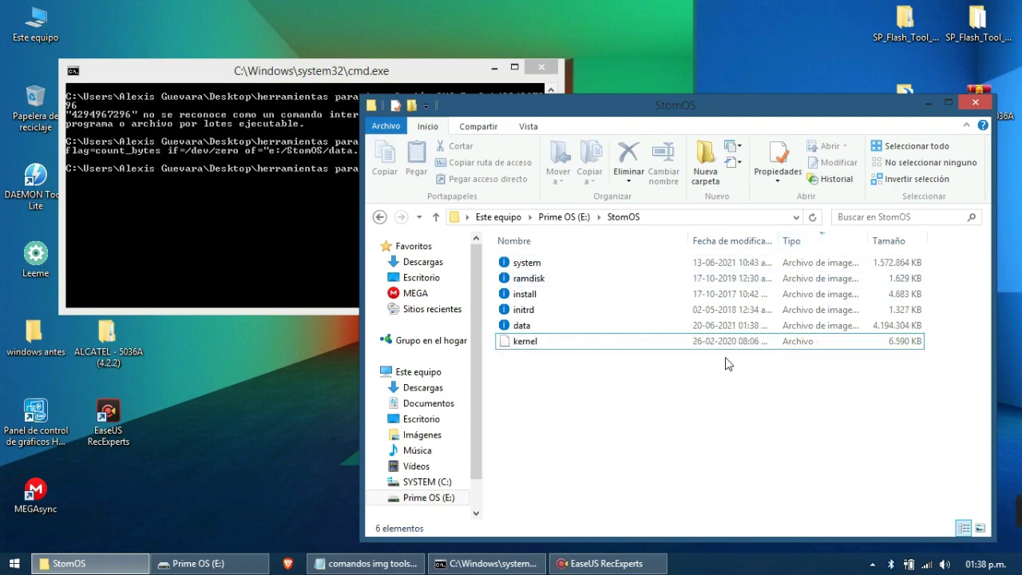
click(726, 328)
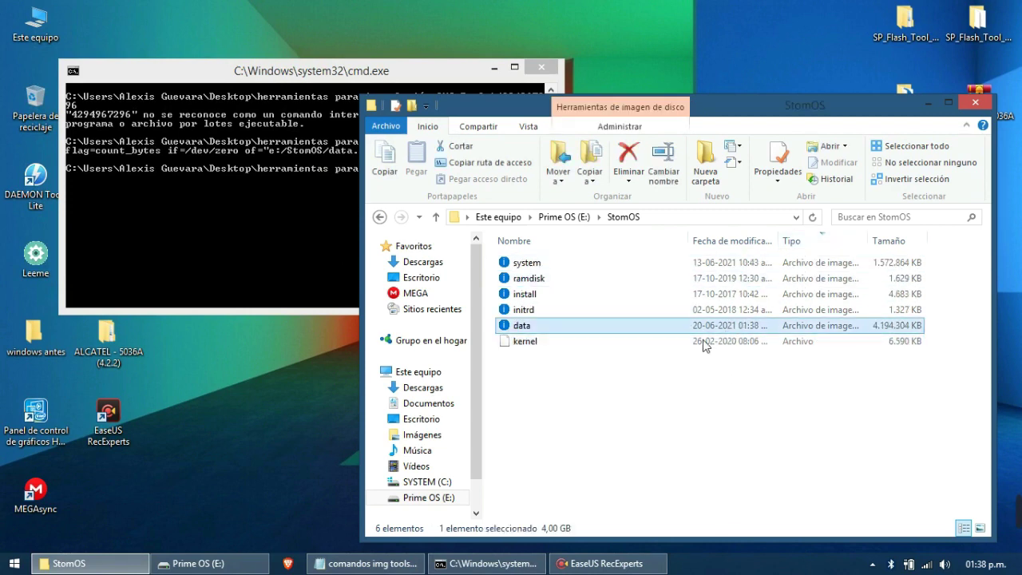
Step: Copy the command mke2fs.exe -F -t ext4 "e:/StomOS/data.img" from the comandos img tools notes
click(445, 565)
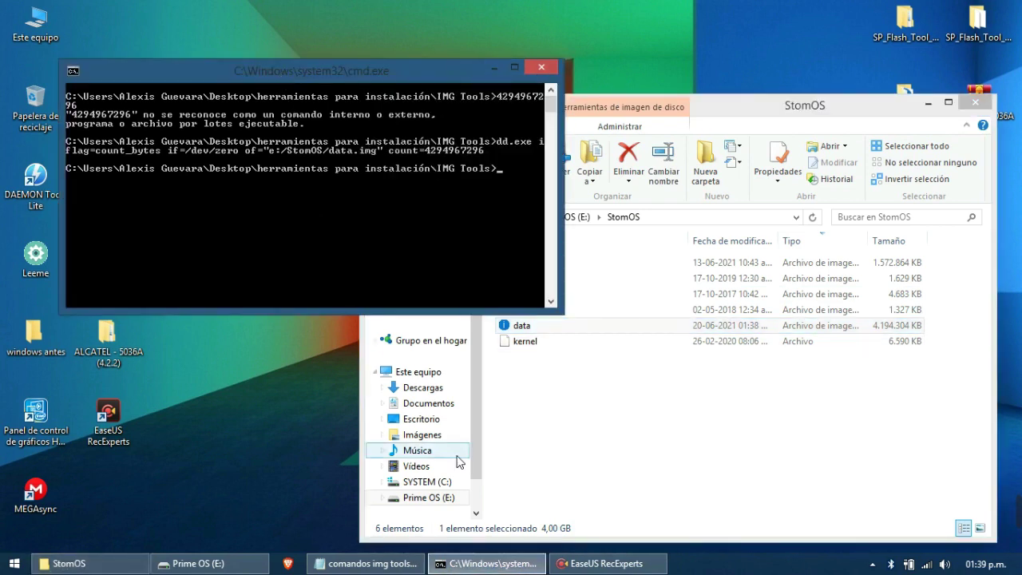
click(366, 563)
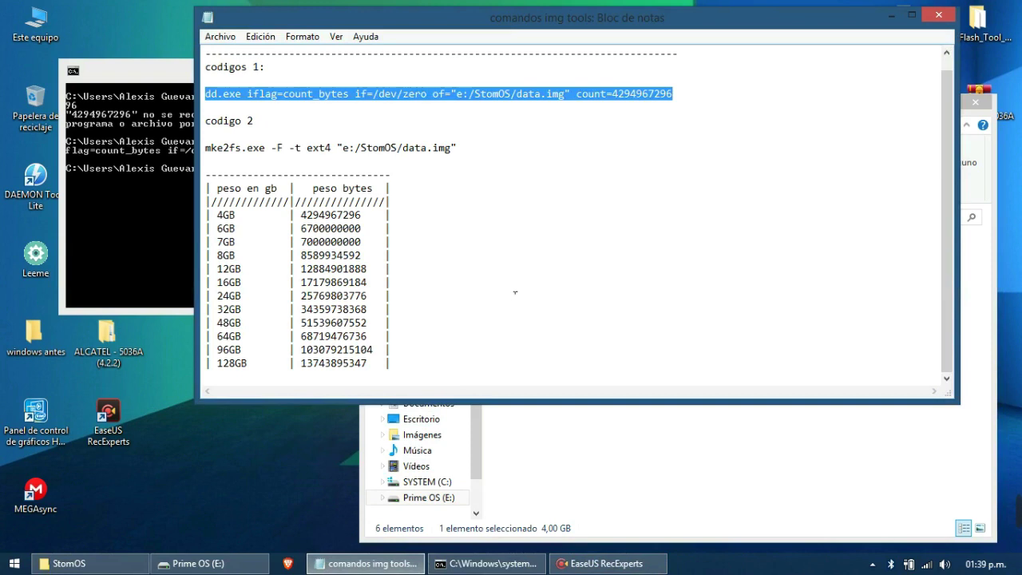
drag(472, 153, 201, 134)
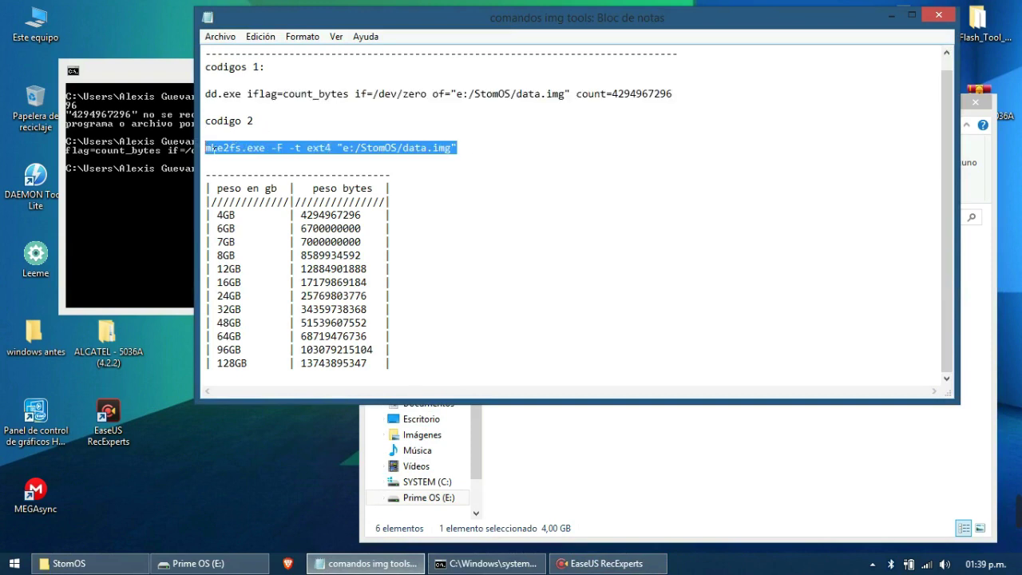
right_click(212, 149)
click(242, 195)
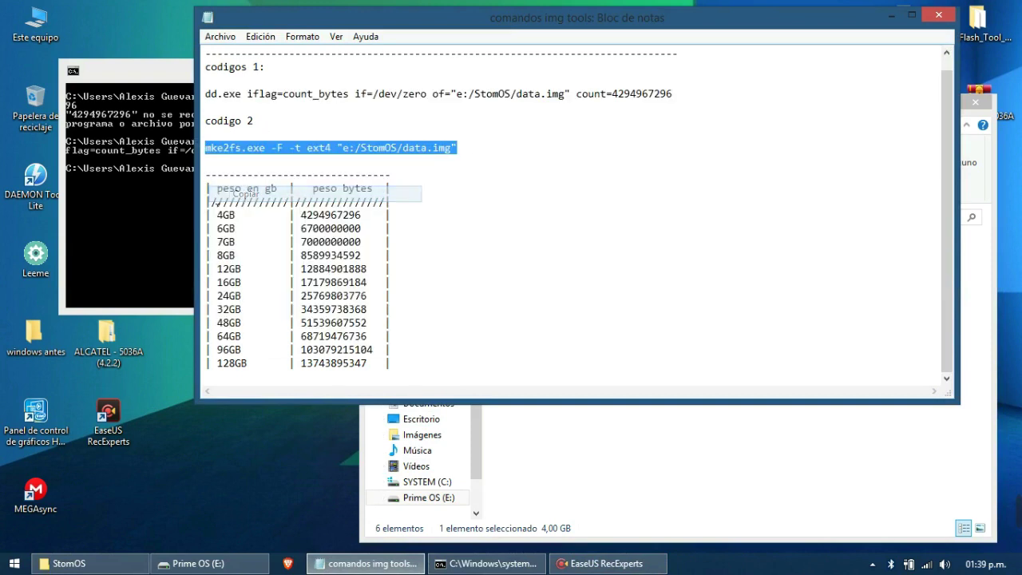
Step: Run the copied mke2fs.exe command at the IMG Tools command prompt to format data.img as ext4, and close the prompt
click(126, 238)
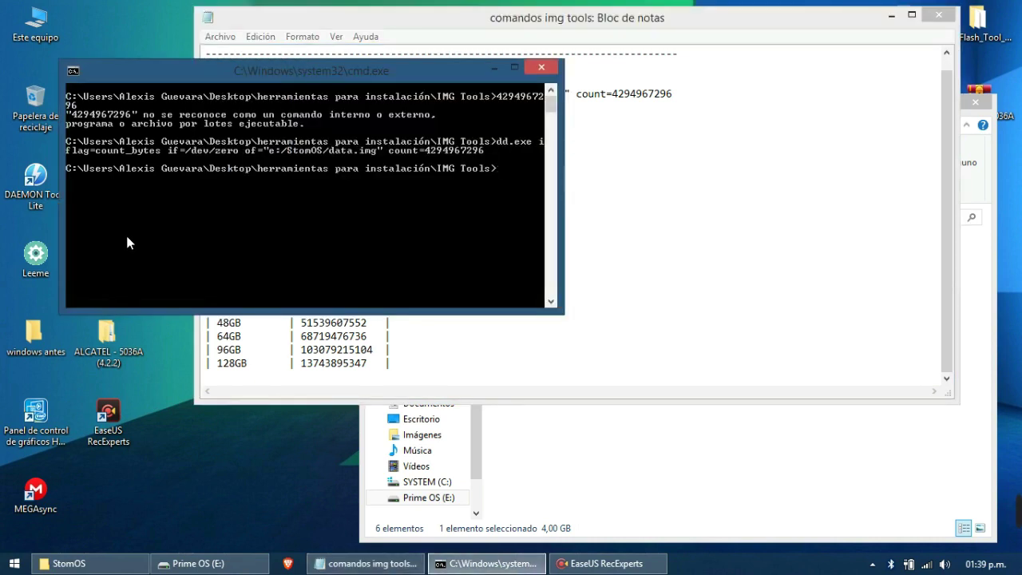
right_click(125, 231)
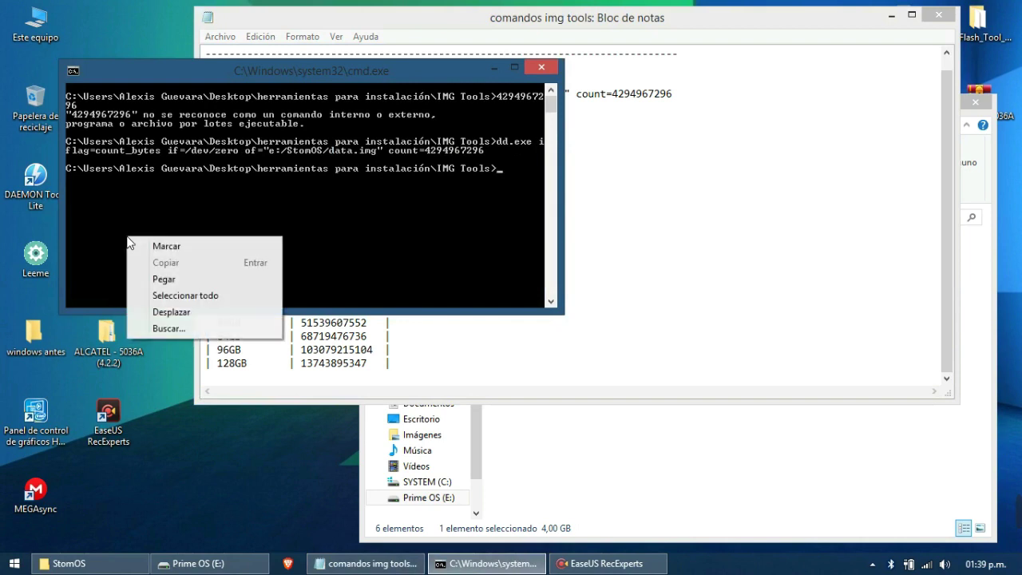
click(164, 277)
key(Return)
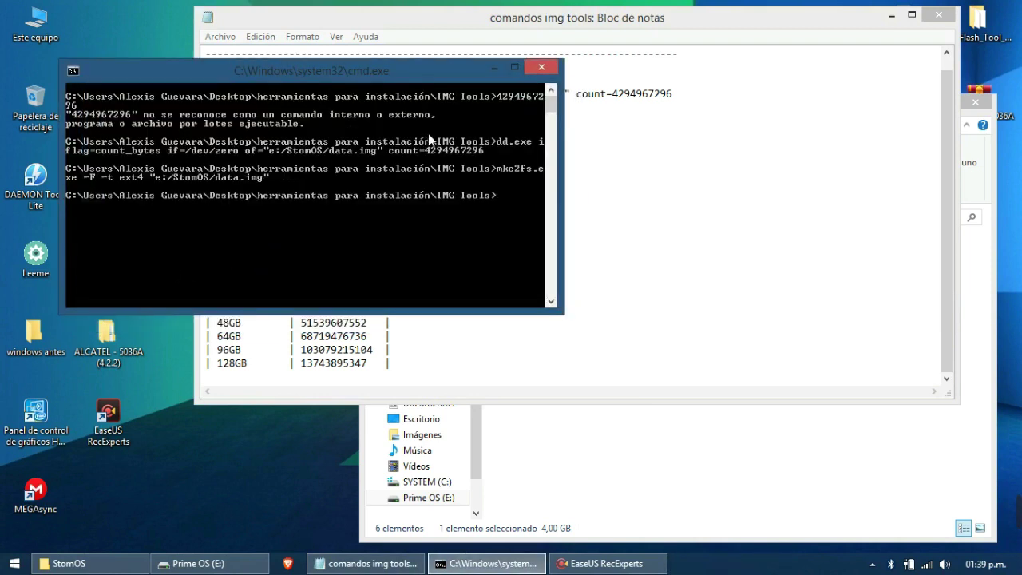
click(538, 67)
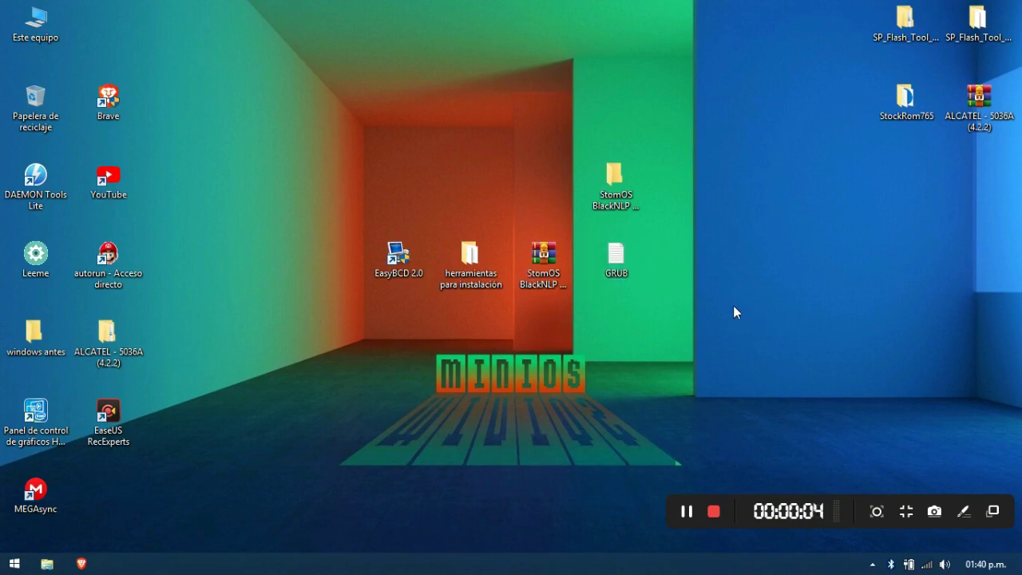
Step: Open the GRUB text file on the desktop, minimize it, and launch EasyBCD 2.0
double_click(621, 265)
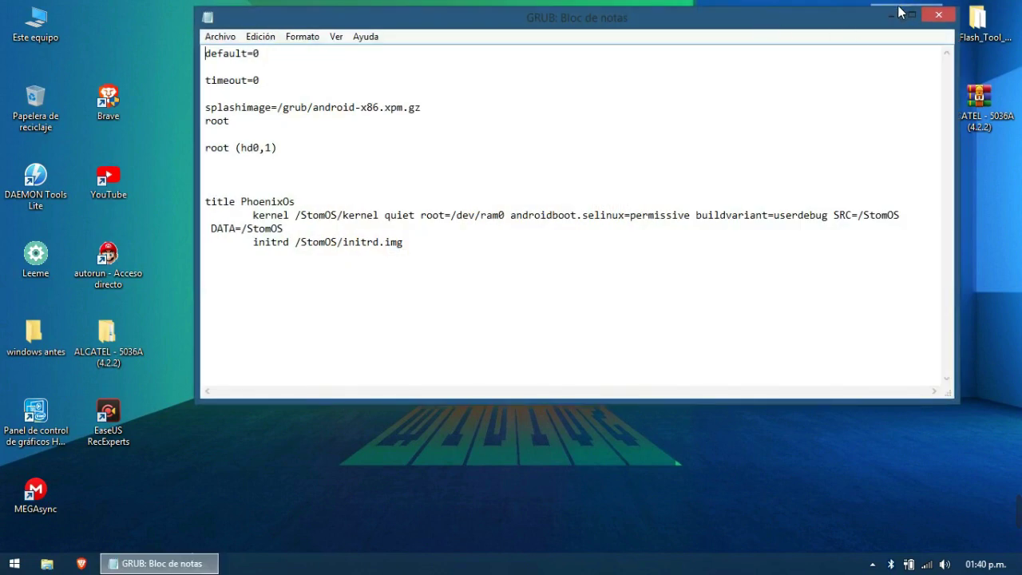
click(891, 15)
double_click(416, 258)
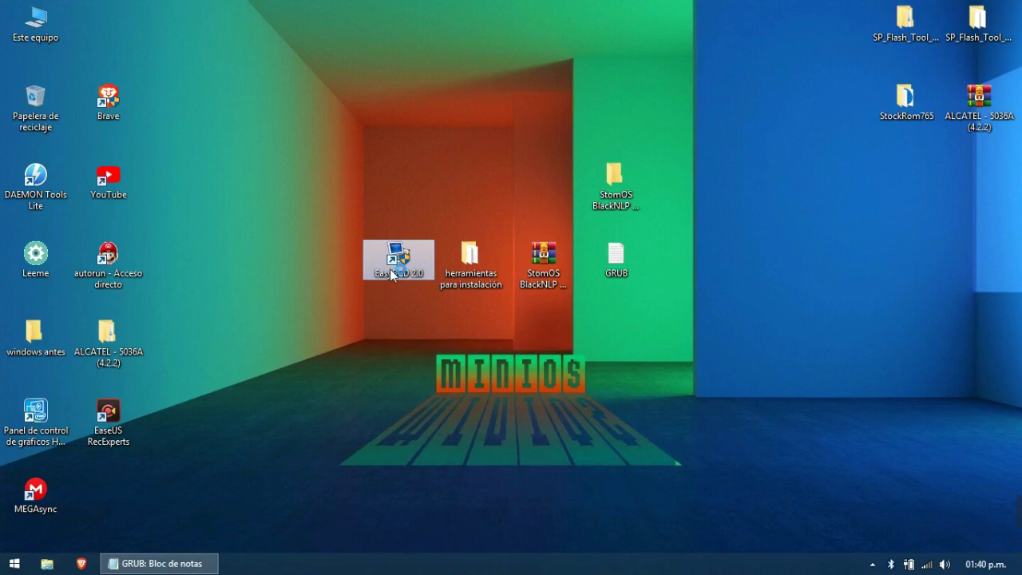
click(328, 234)
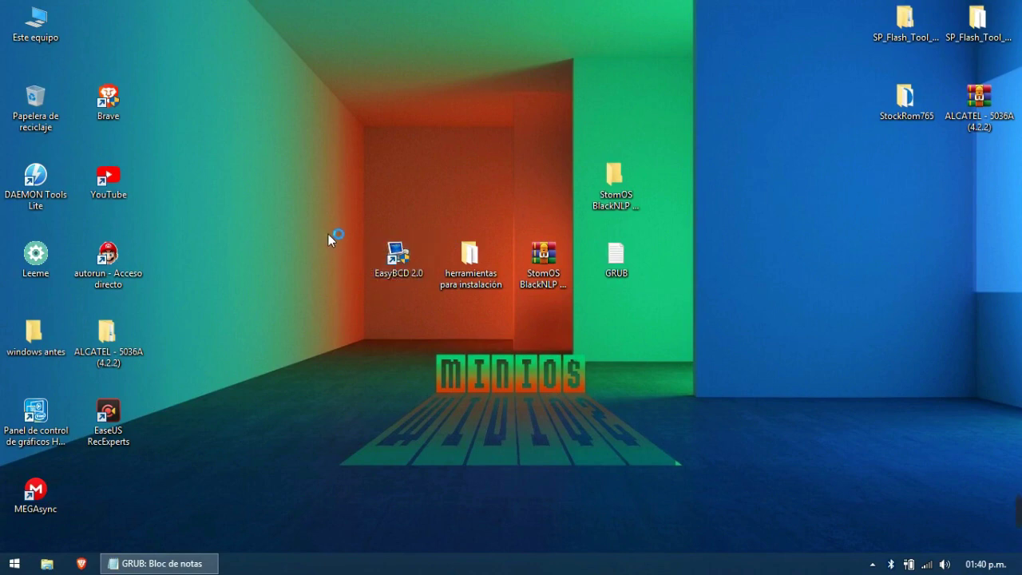
right_click(368, 252)
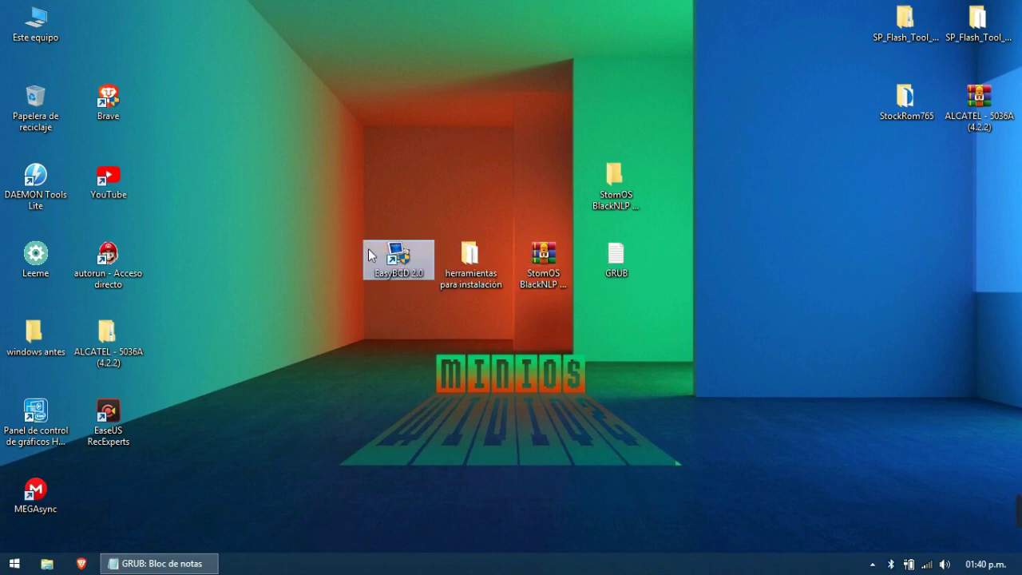
click(375, 190)
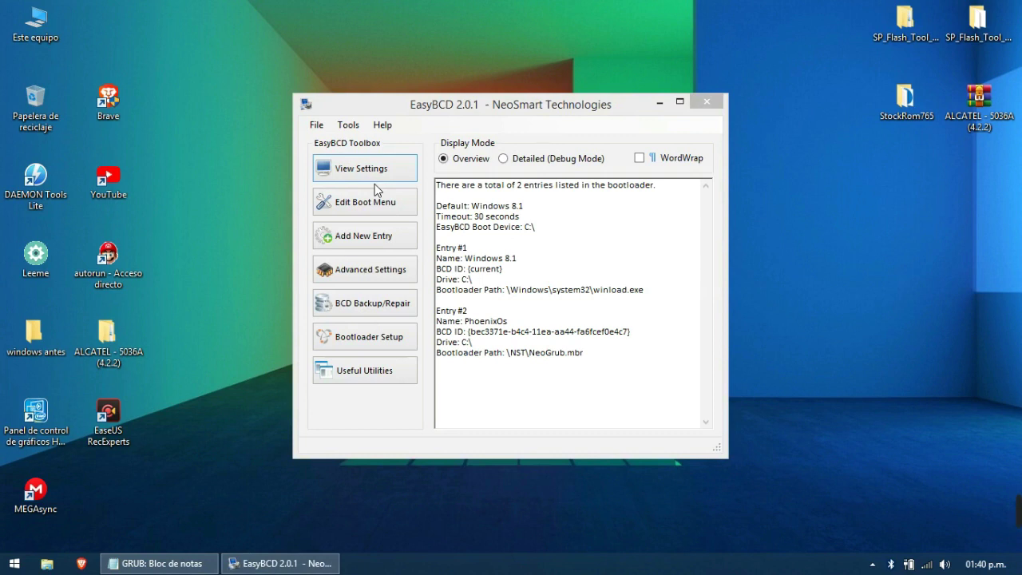
Step: View the existing boot menu entries and open the NeoGrub configuration file menu.lst from EasyBCD's new entry settings
click(349, 204)
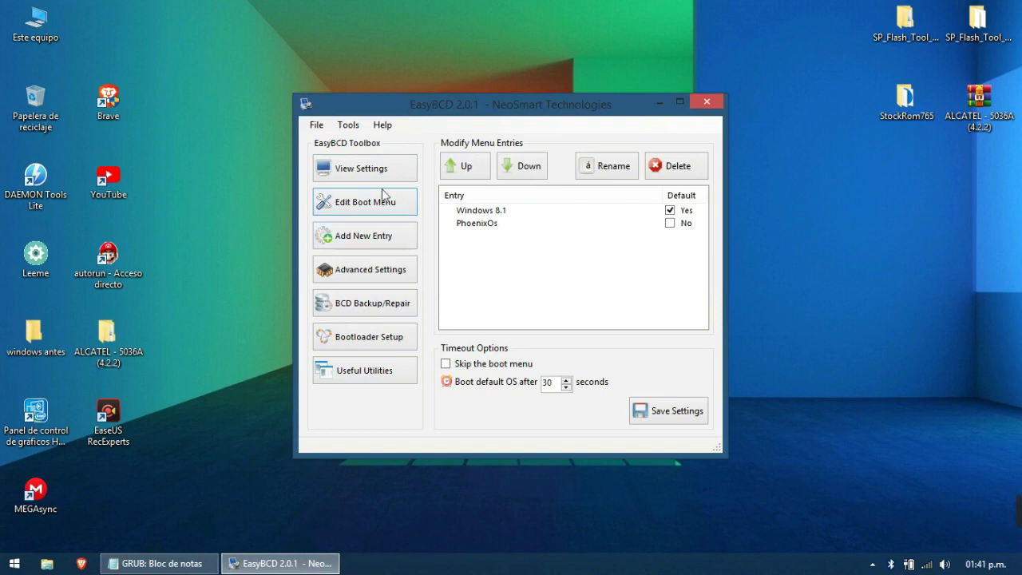
click(371, 235)
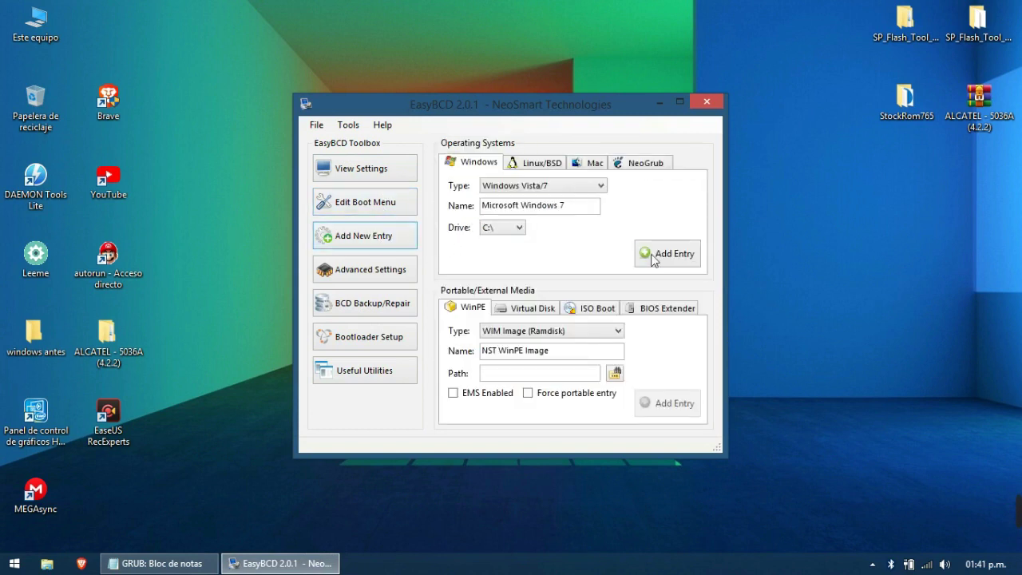
click(607, 163)
click(622, 166)
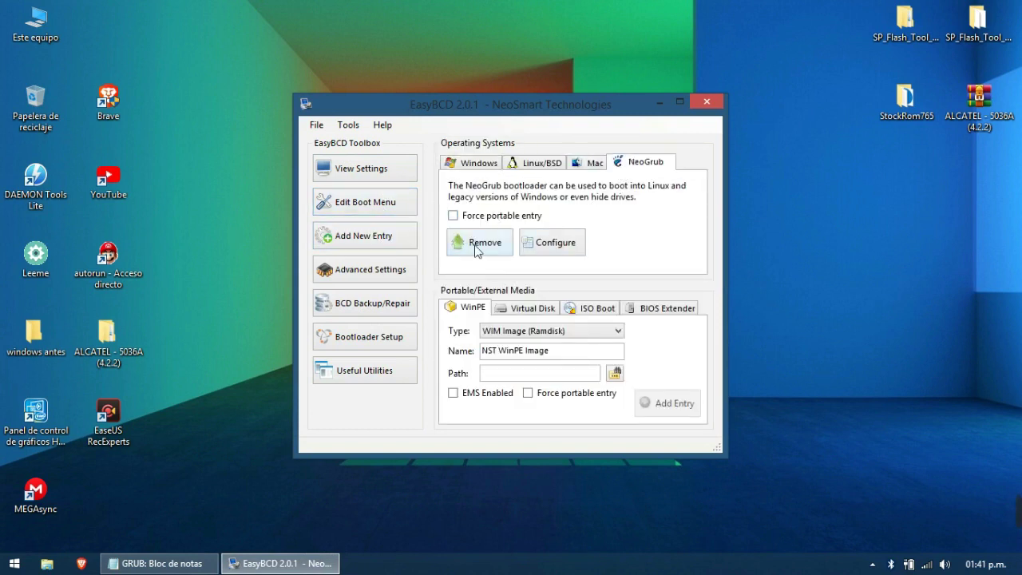
click(538, 247)
Step: Select the whole text of menu.lst and compare it with the boot code in the GRUB text file
drag(725, 305, 209, 50)
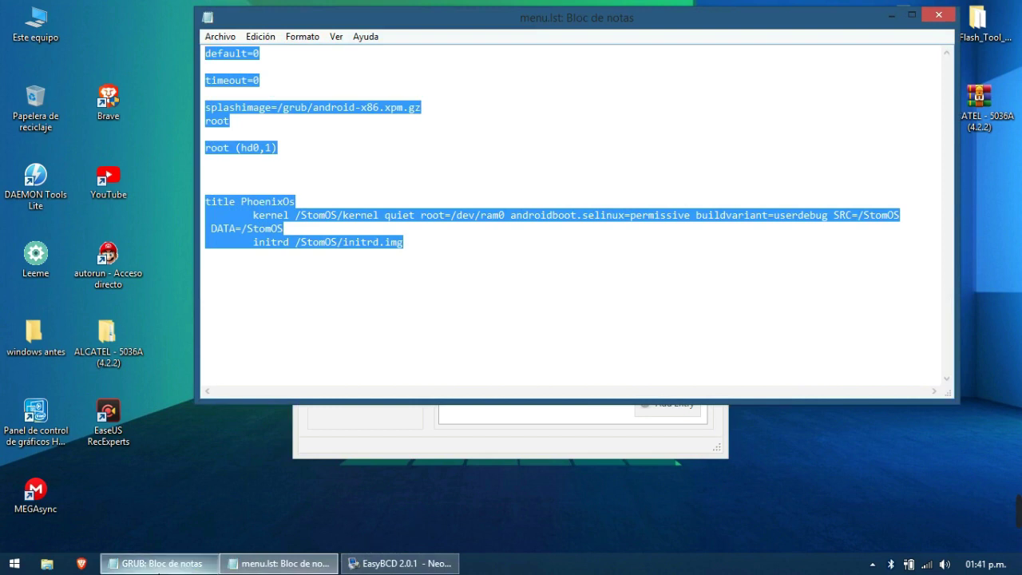
click(160, 563)
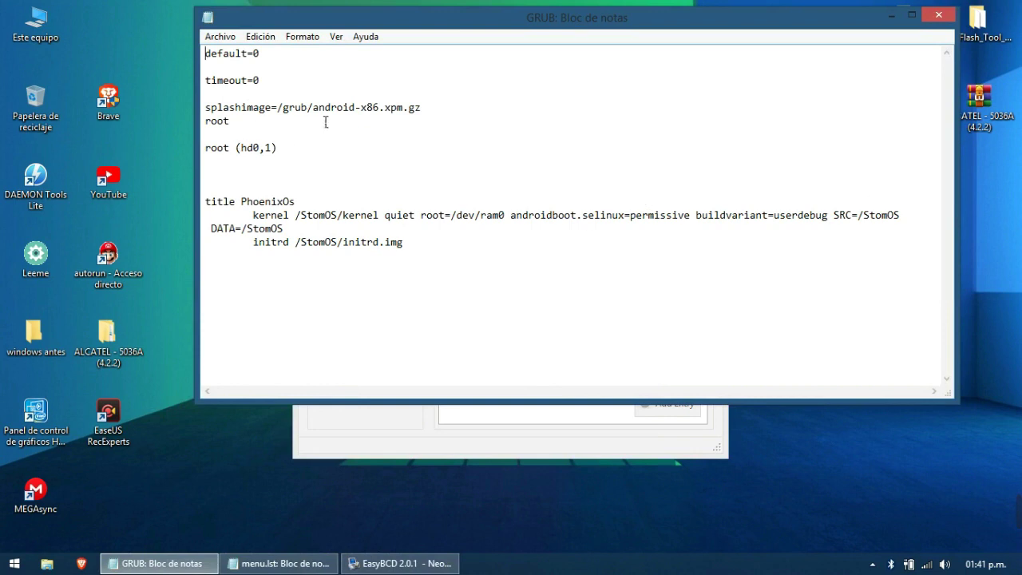
drag(310, 227, 342, 226)
click(343, 226)
click(131, 495)
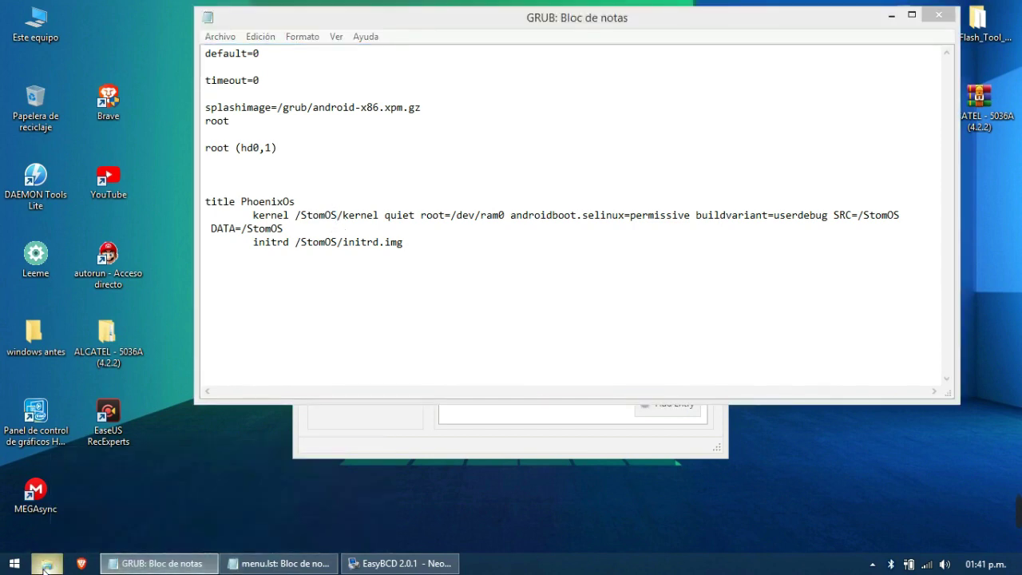
Step: Look up the StomOS folder on the SYSTEM (C:) drive, and close the file window
key(super+e)
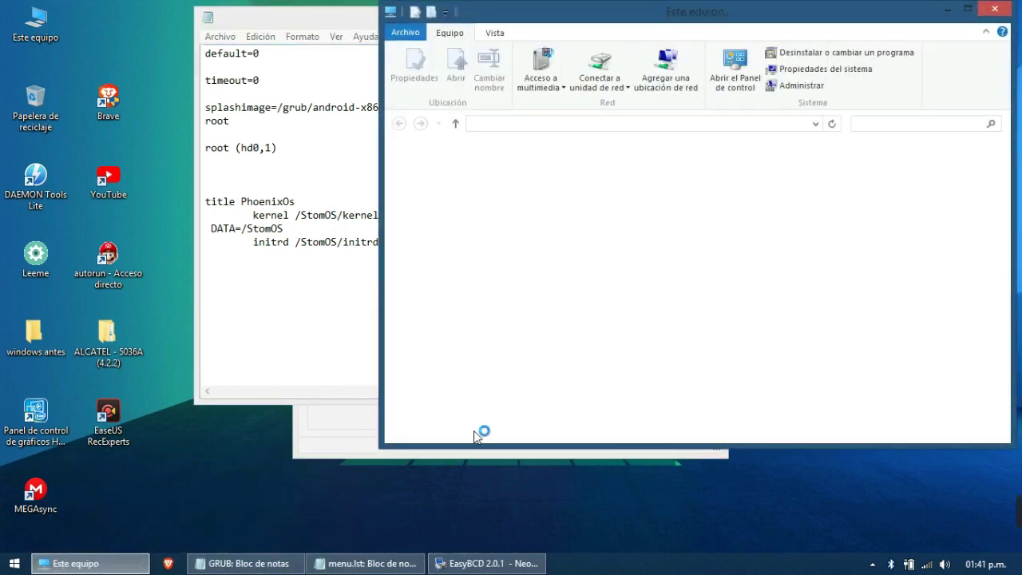
click(445, 388)
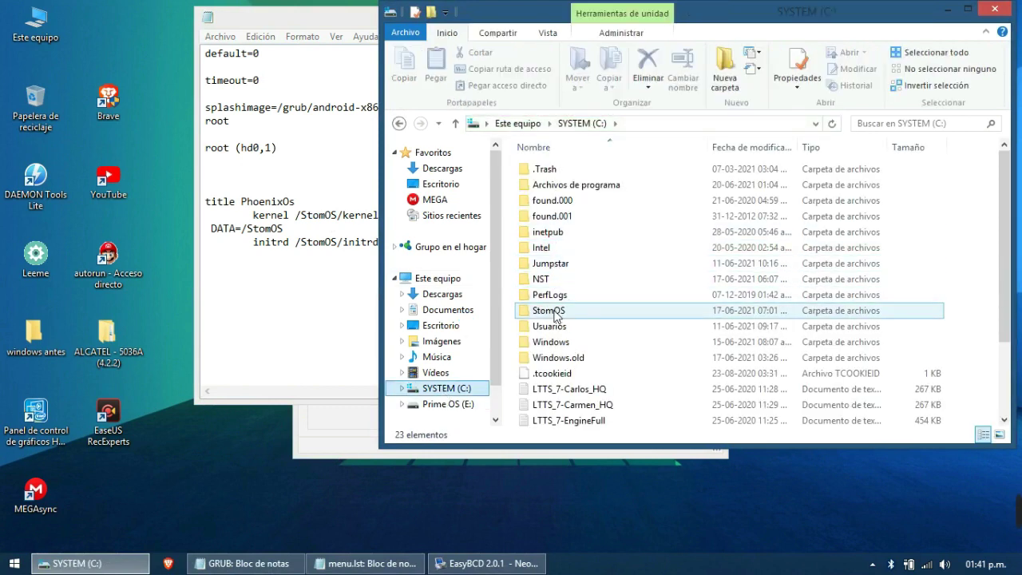
click(559, 311)
click(994, 9)
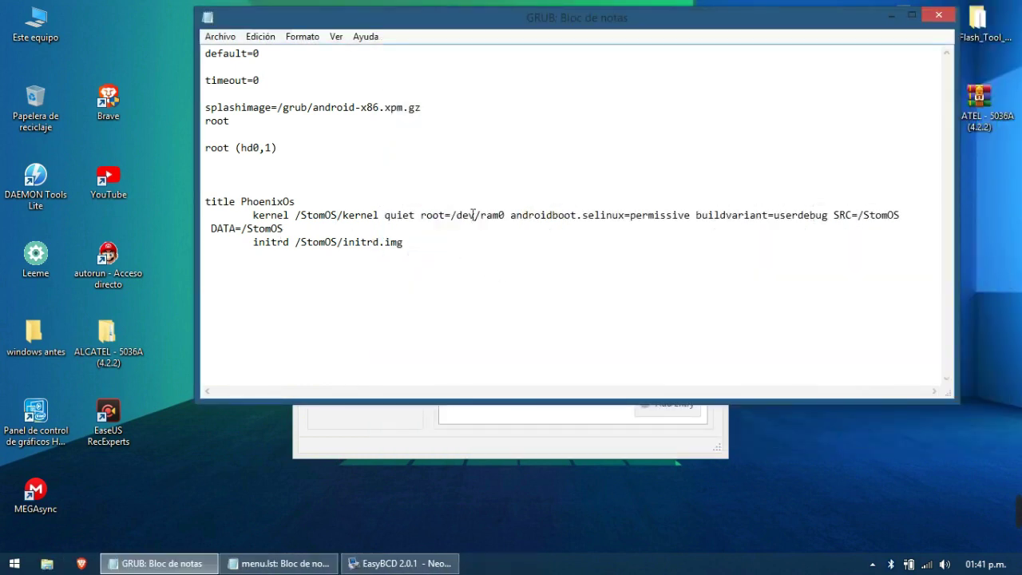
Step: Close the GRUB and menu.lst text files, and reopen the NeoGrub configuration briefly to recheck its boot code
click(220, 36)
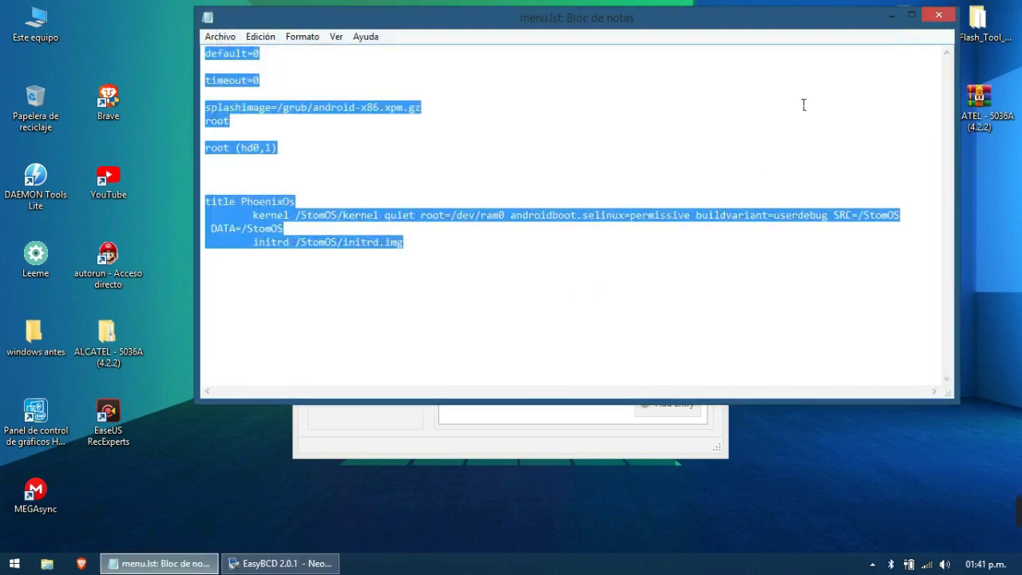
click(937, 18)
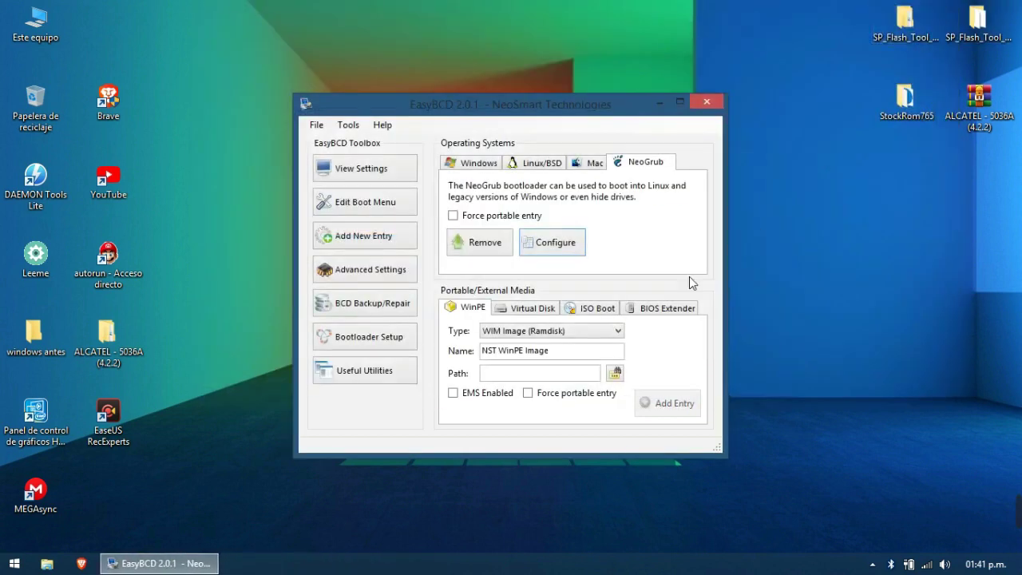
click(572, 242)
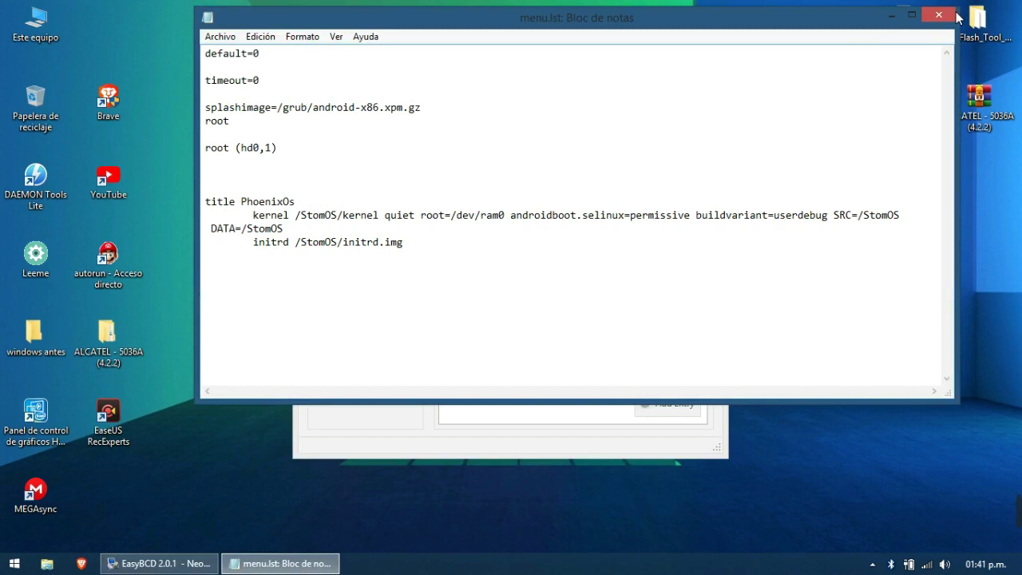
click(944, 18)
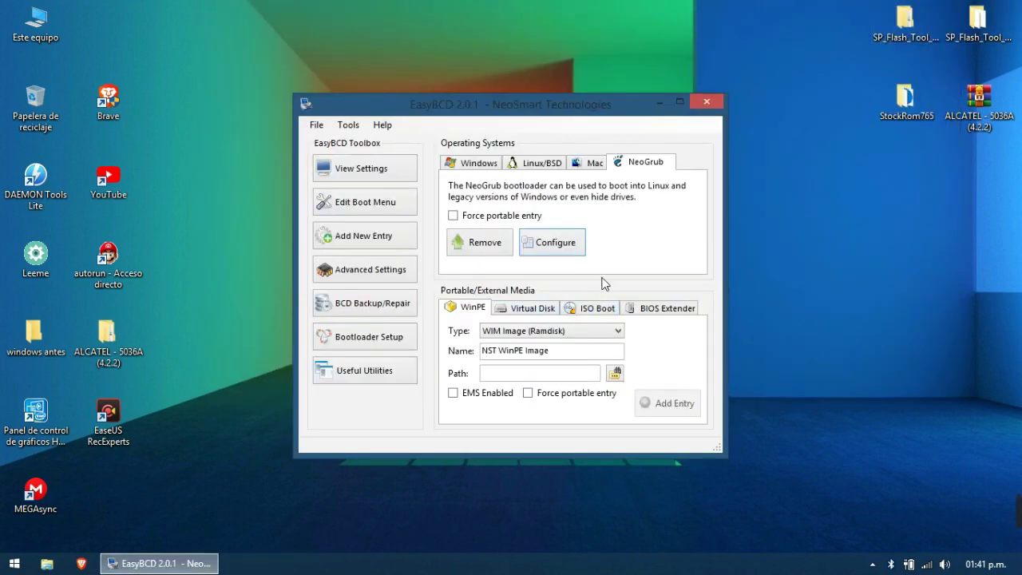
Step: Review the PhoenixOs entry in the EasyBCD boot menu list, and close EasyBCD
click(396, 209)
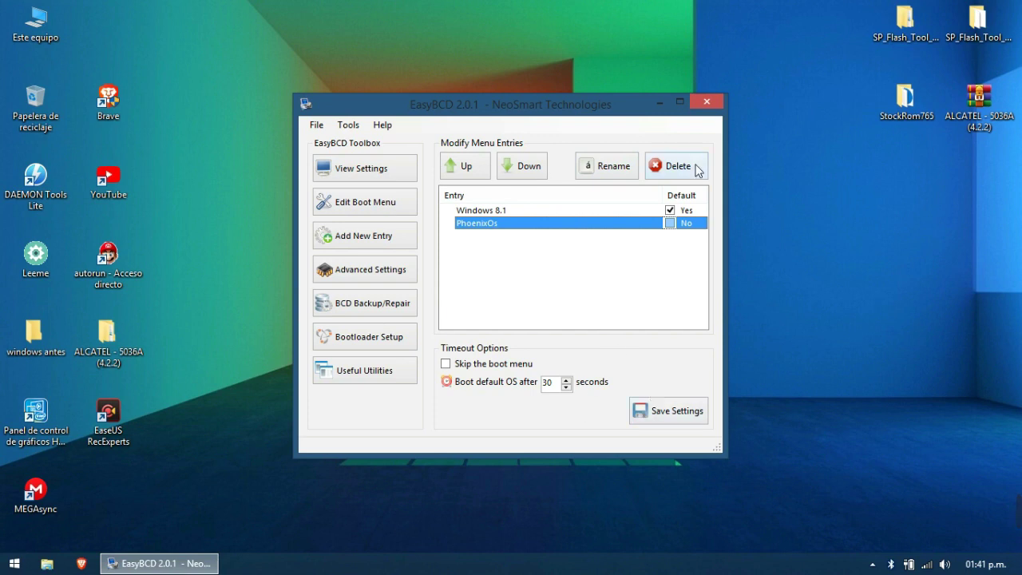
click(707, 104)
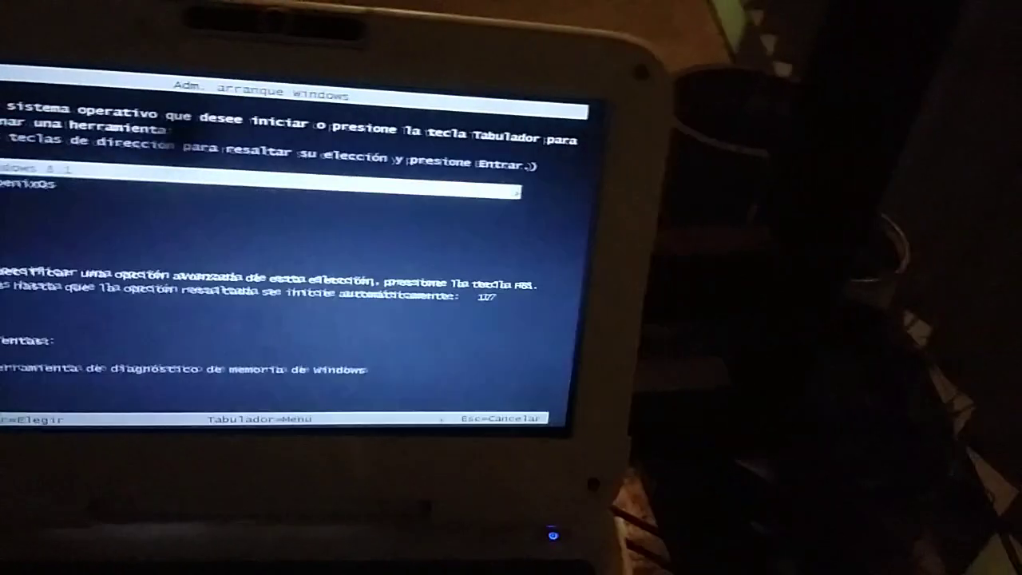
key(Down)
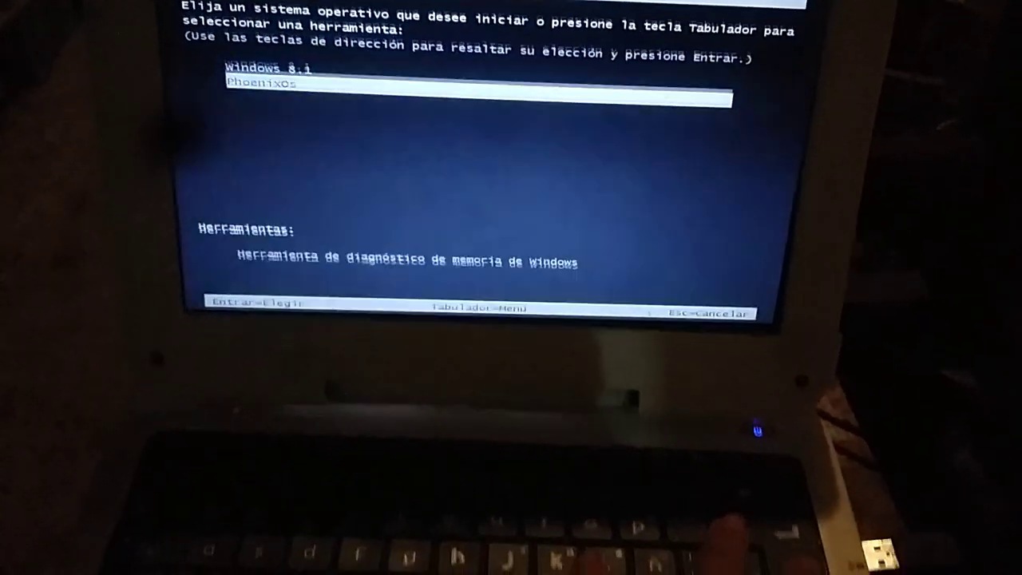
key(Return)
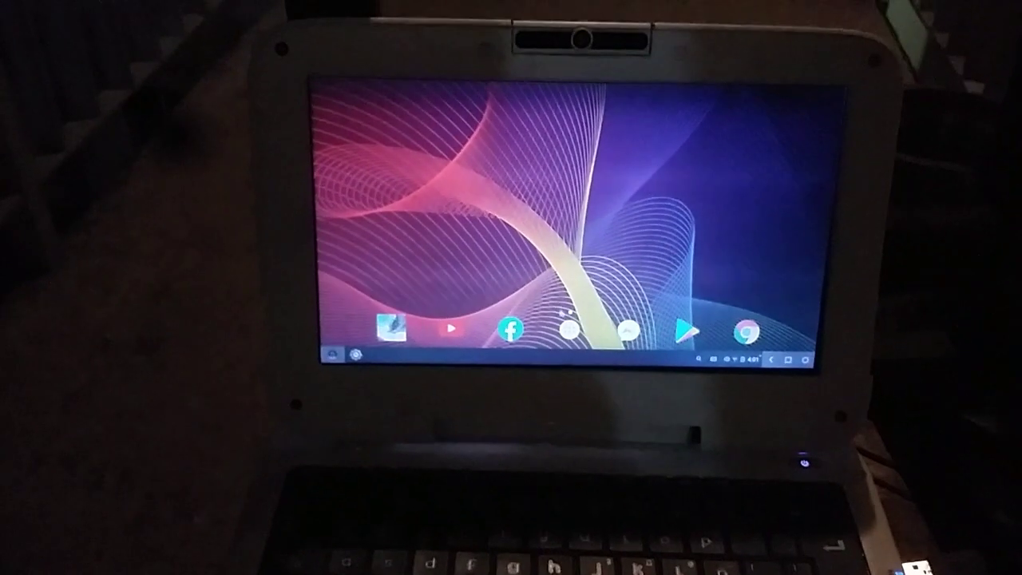
key(super)
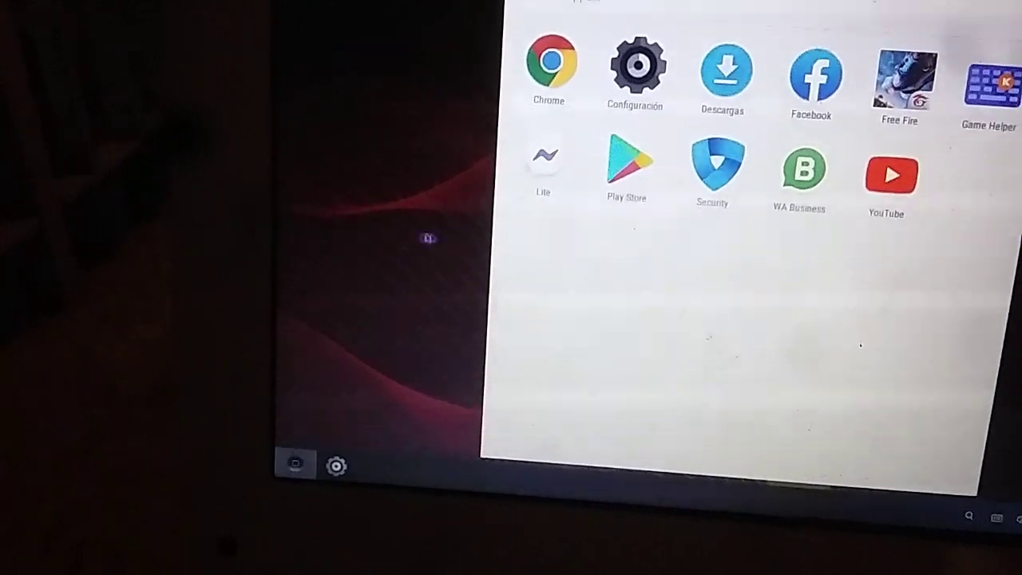
click(411, 231)
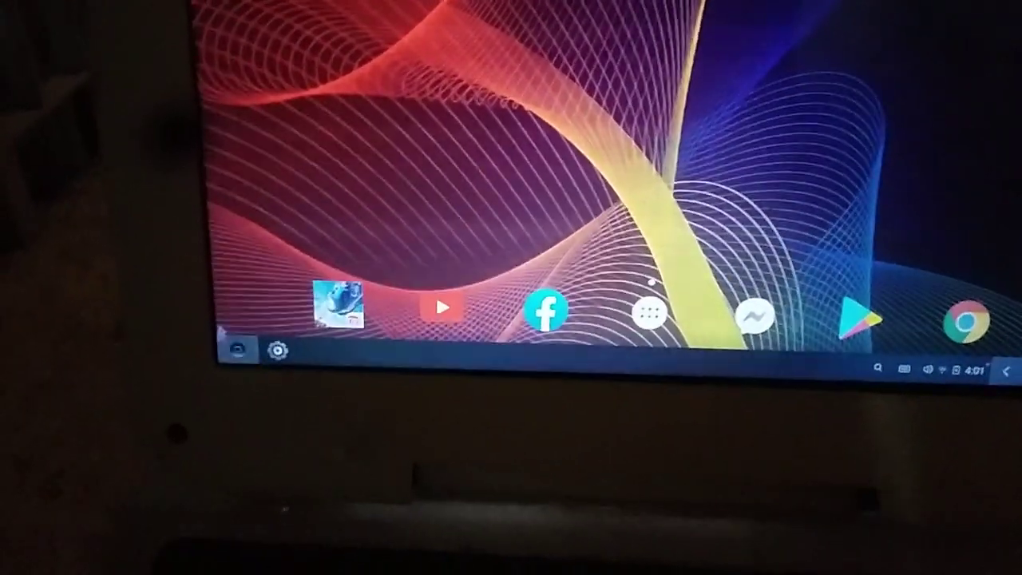
click(266, 344)
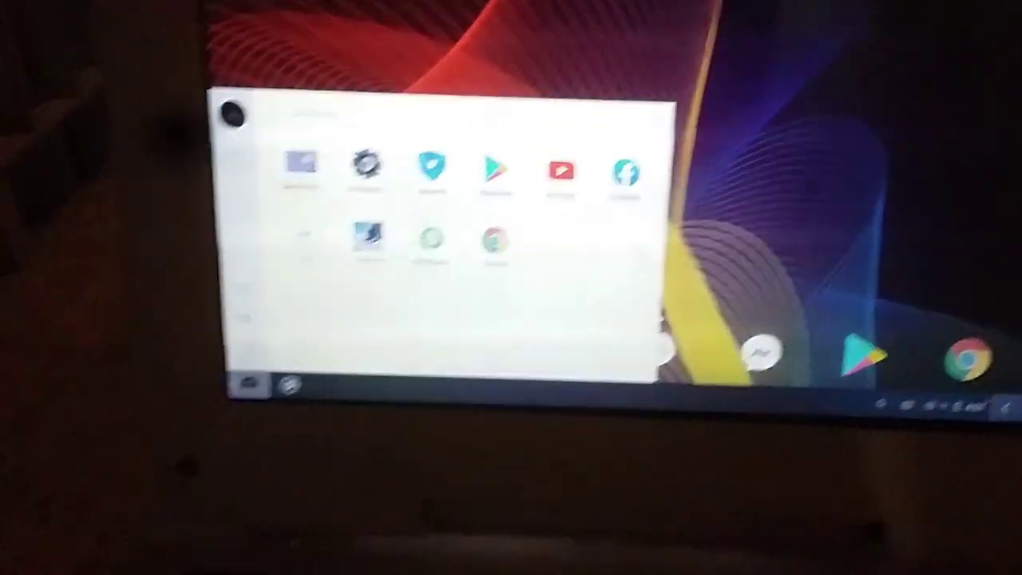
click(701, 334)
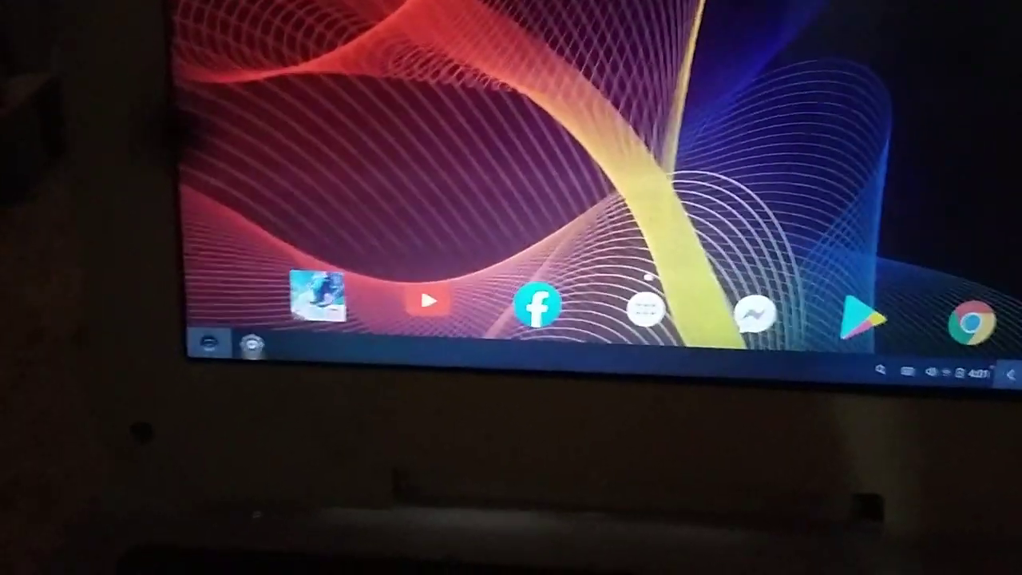
click(647, 308)
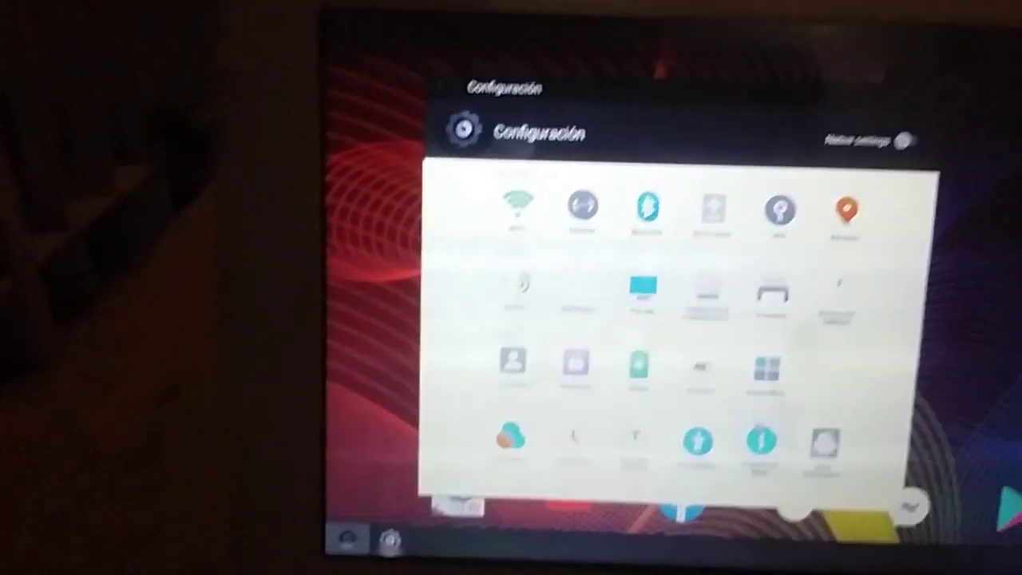
click(836, 154)
scroll(749, 443, down, 1)
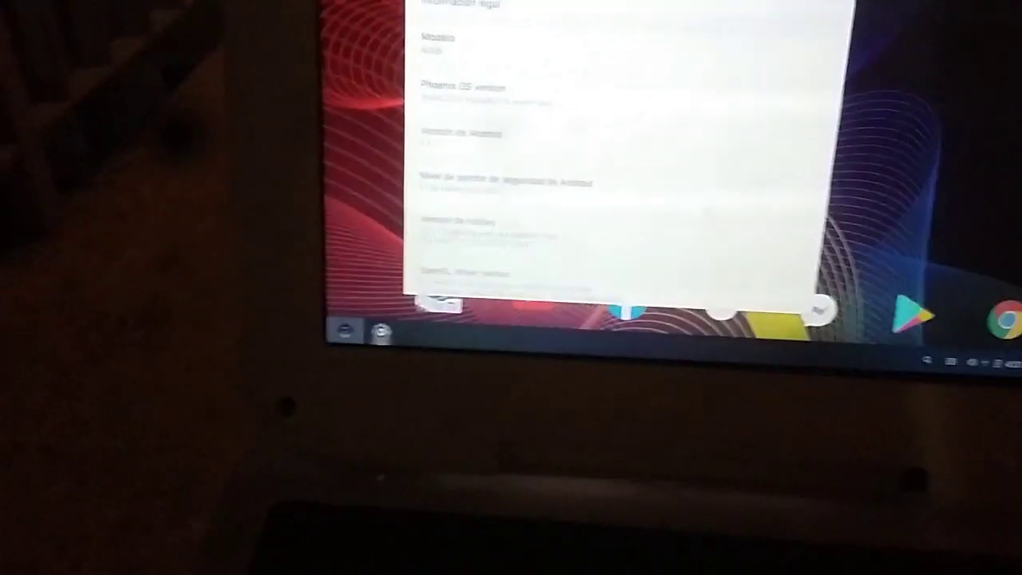
key(Escape)
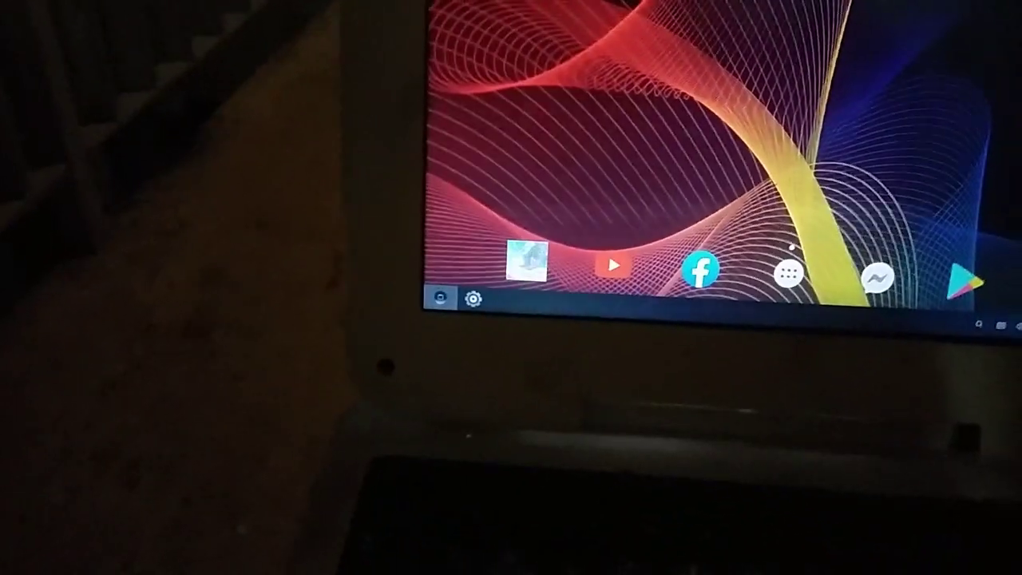
click(506, 377)
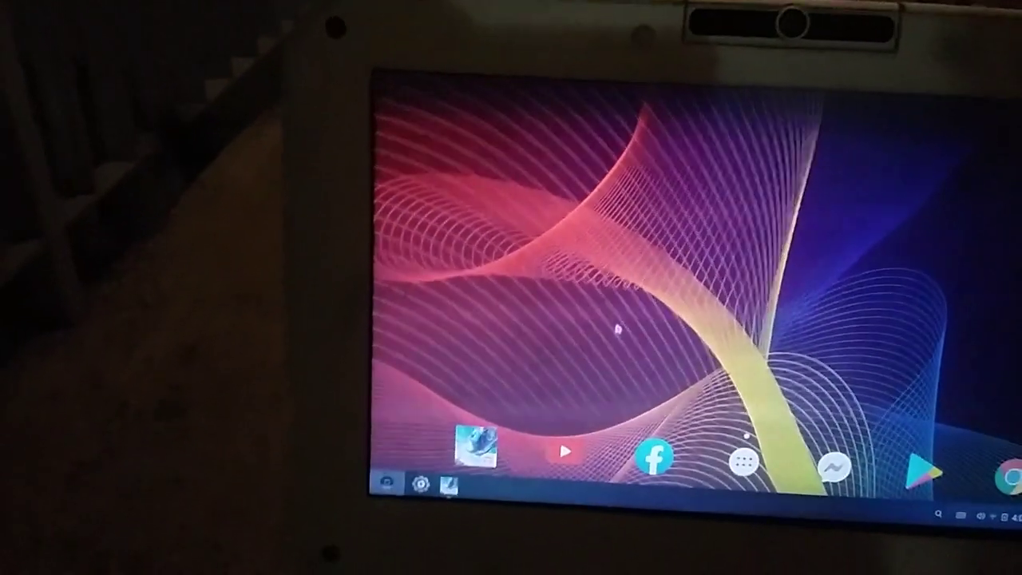